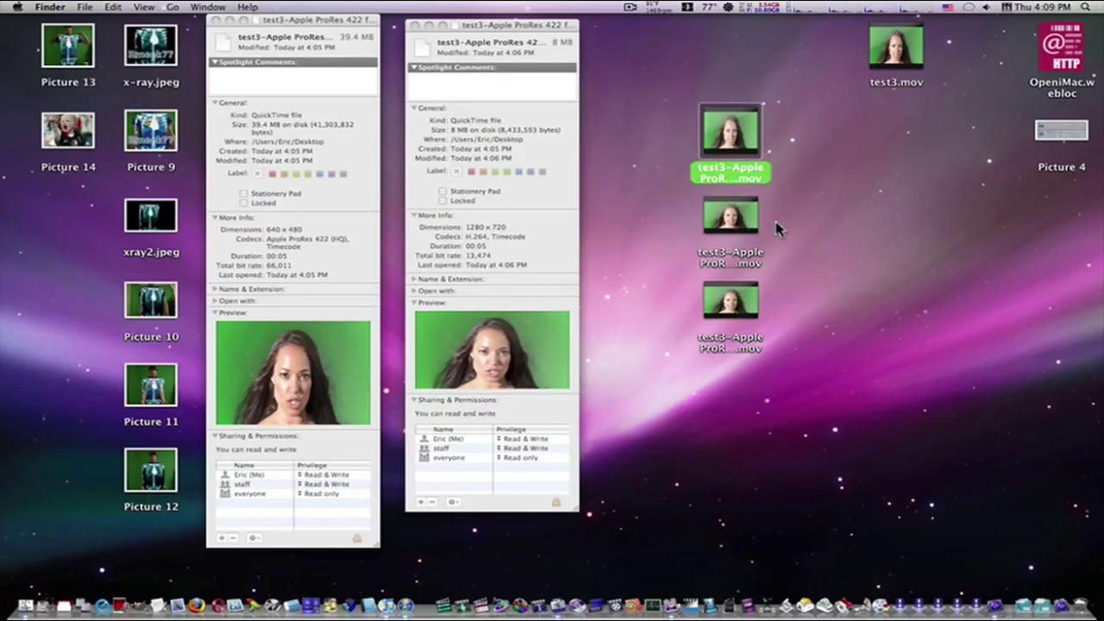
Step: Open the H.264 YouTube HD version of test3 in QuickTime Player from Finder
right_click(717, 218)
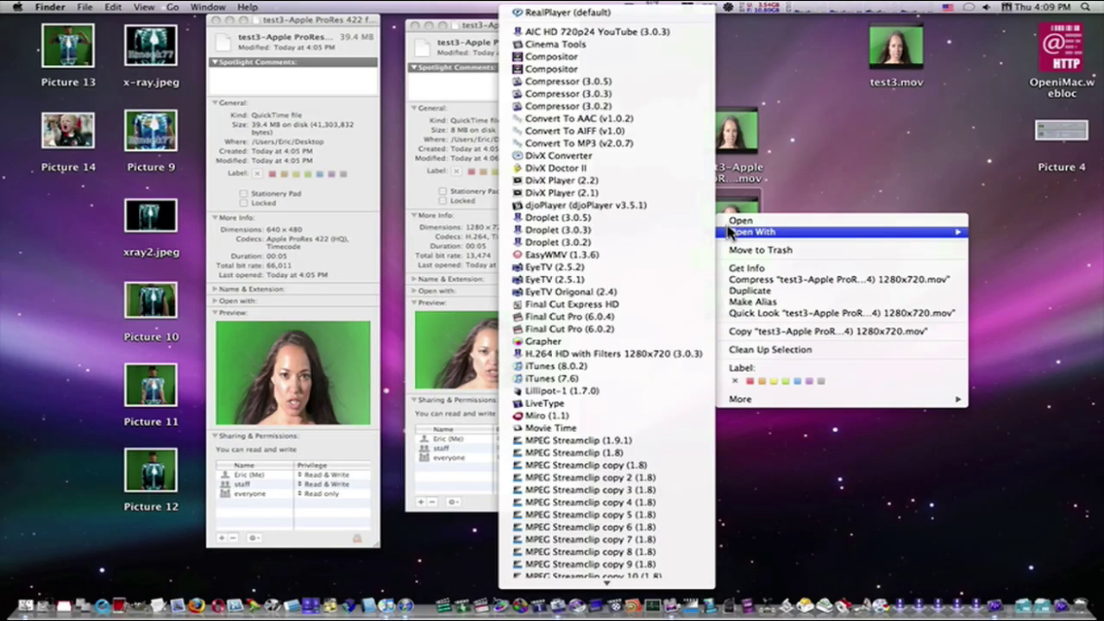
mouse_move(752, 231)
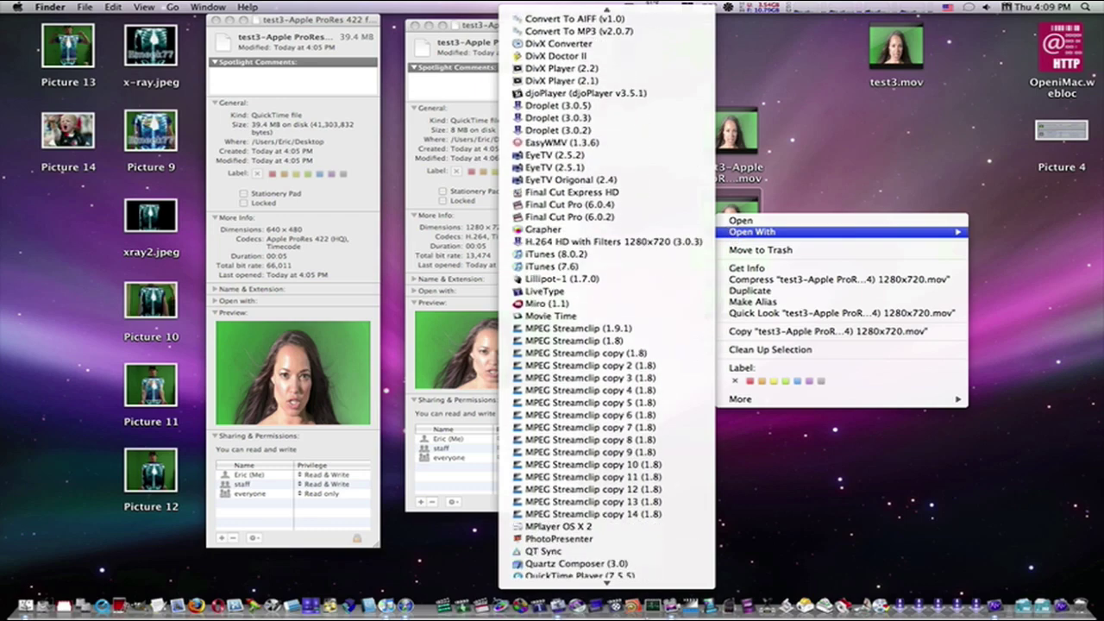
left_click(609, 398)
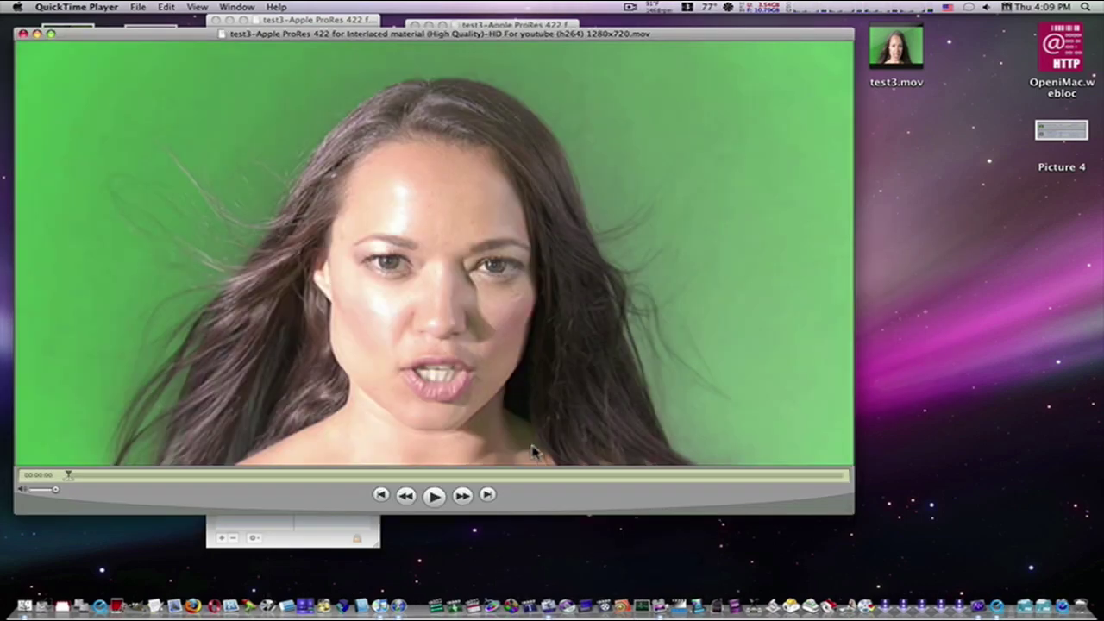
Step: Quit QuickTime Player and switch to the desktop holding Compressor's windows
left_click(86, 7)
left_click(112, 169)
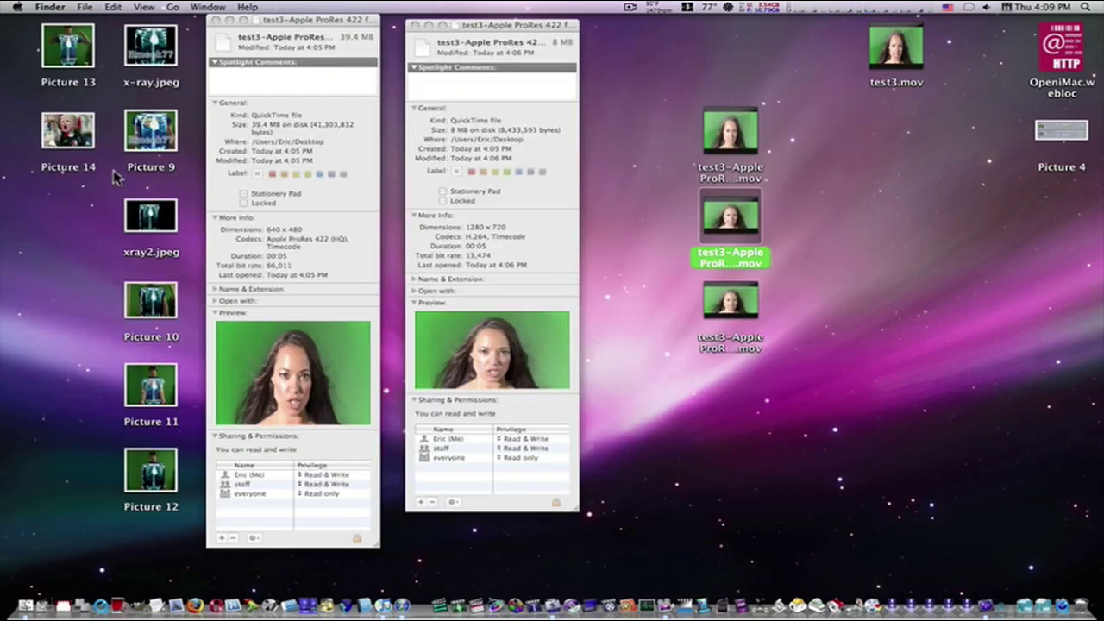
key("F8")
left_click(806, 228)
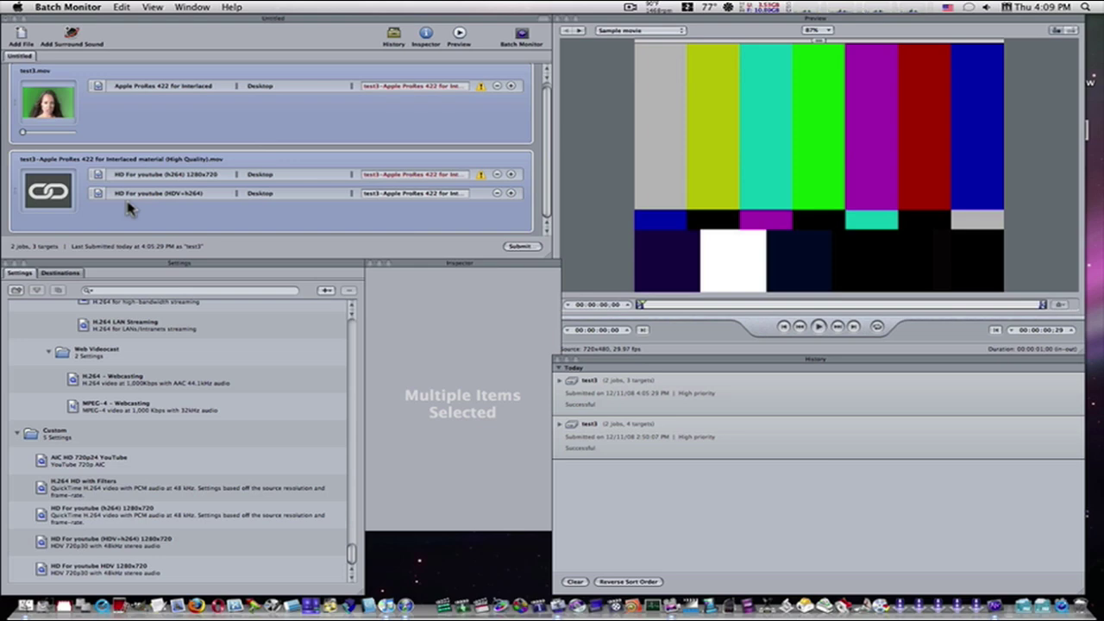
Step: Inspect the custom AIC HD 720p24 YouTube setting (1280x720, 23.976 fps), then select the Apple Codecs AIC HD 720p24 preset
left_click(132, 445)
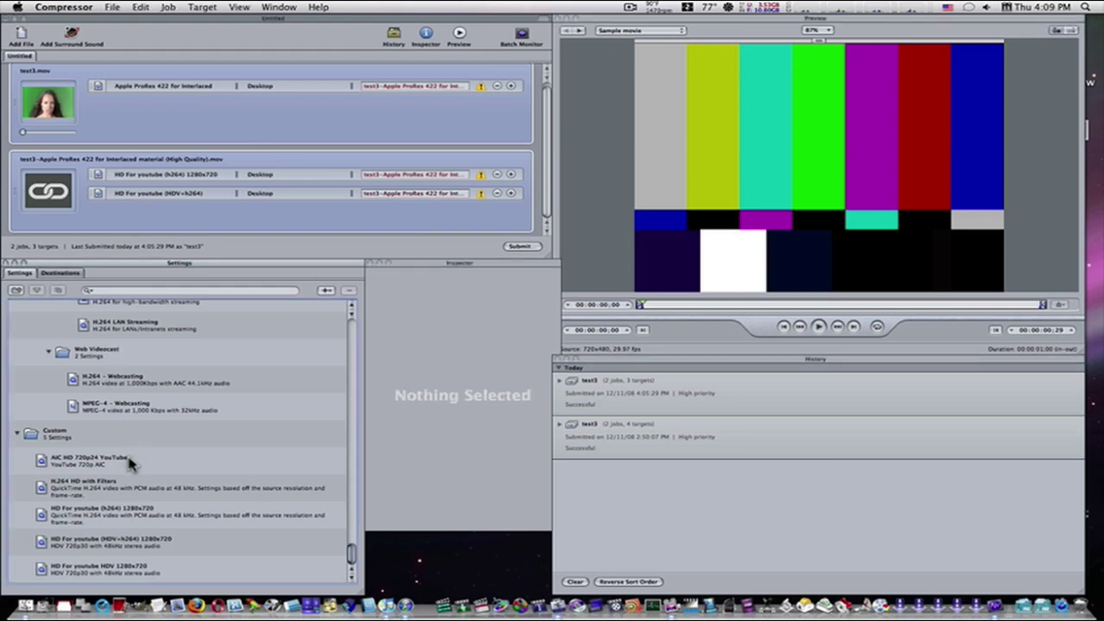
left_click(129, 463)
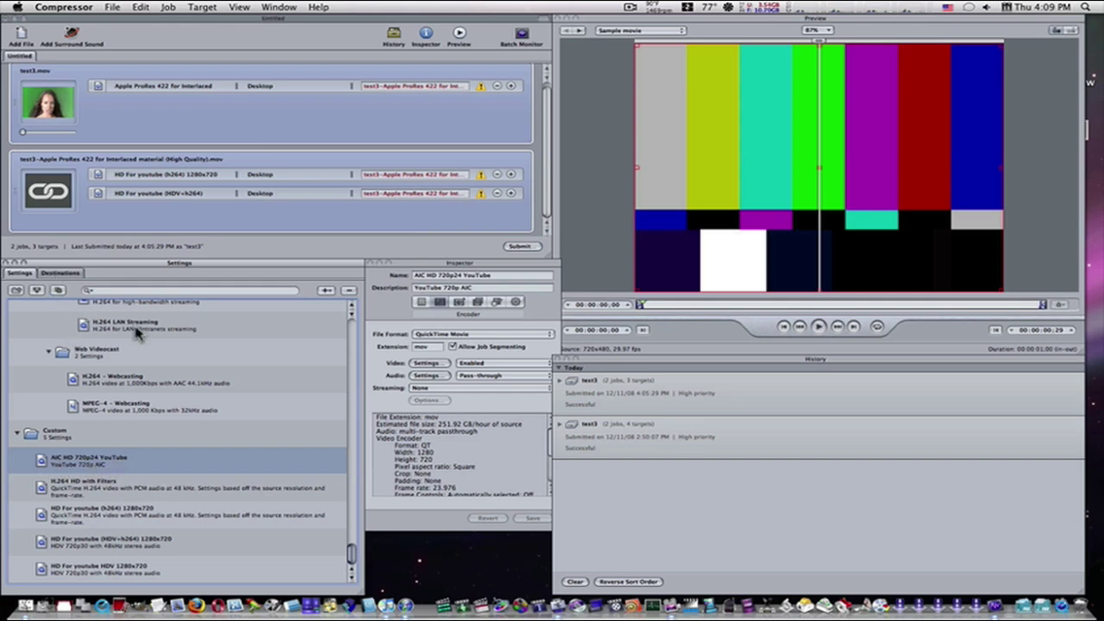
scroll(141, 383, "up", 5)
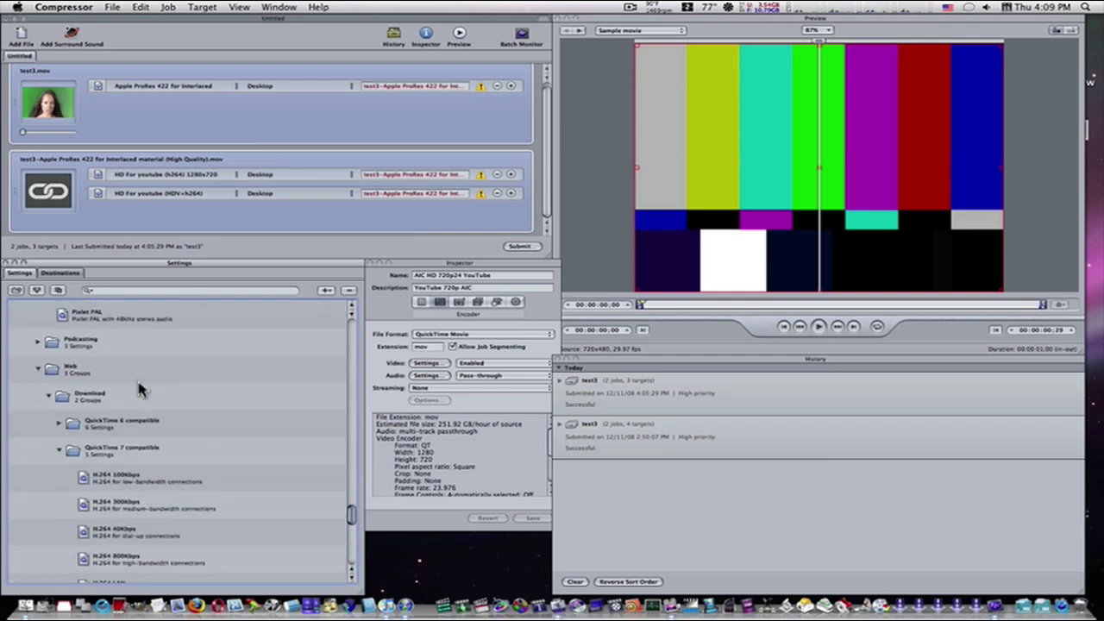
scroll(140, 389, "up", 8)
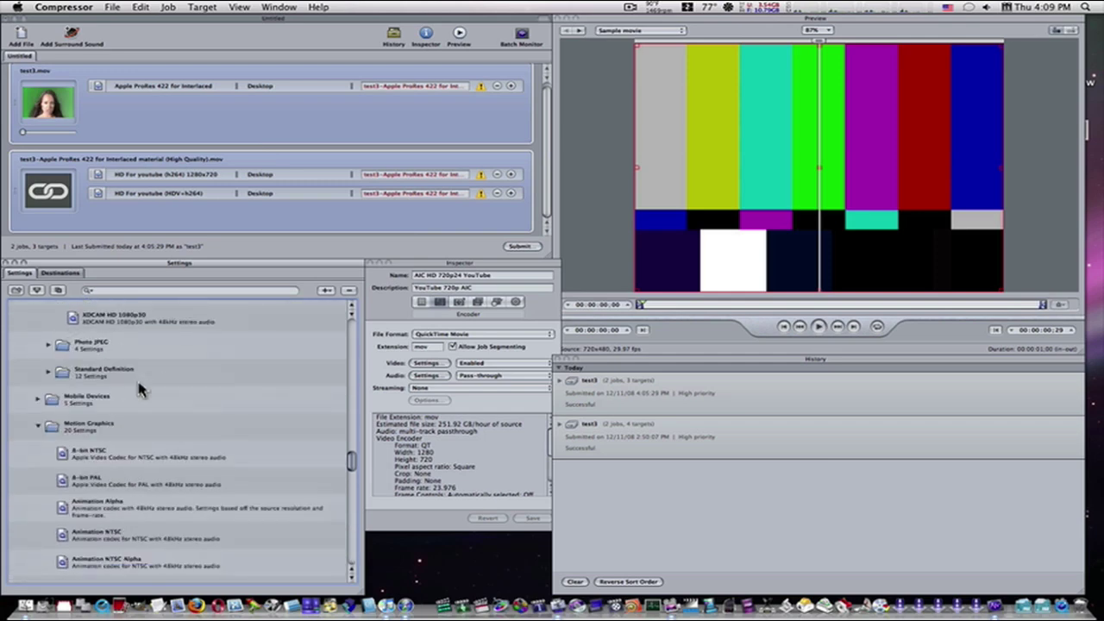
scroll(141, 389, "up", 8)
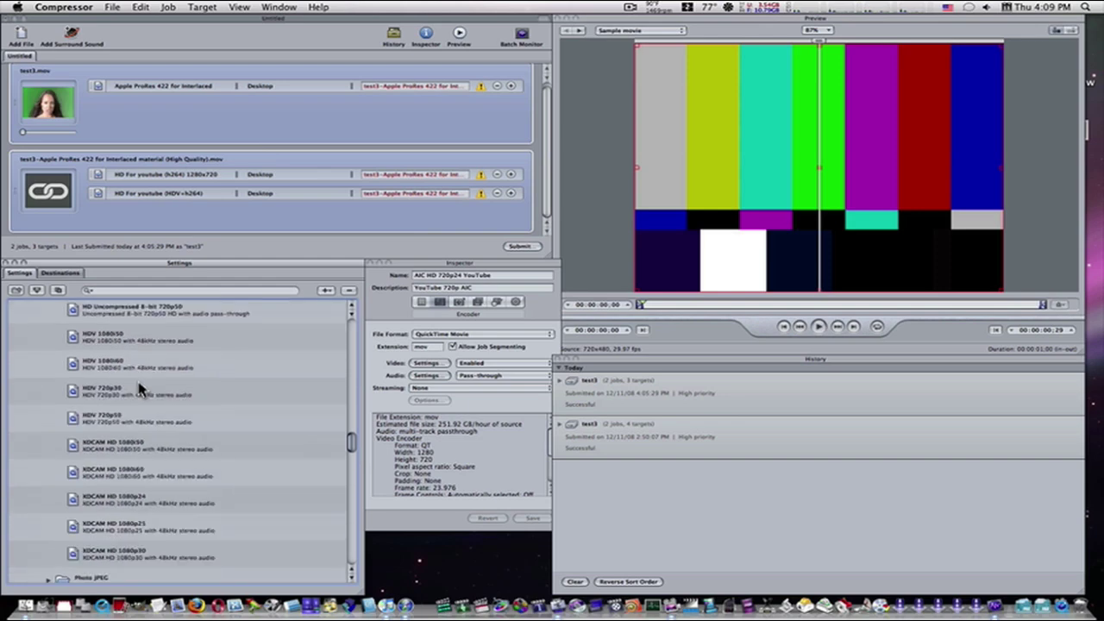
scroll(141, 389, "up", 8)
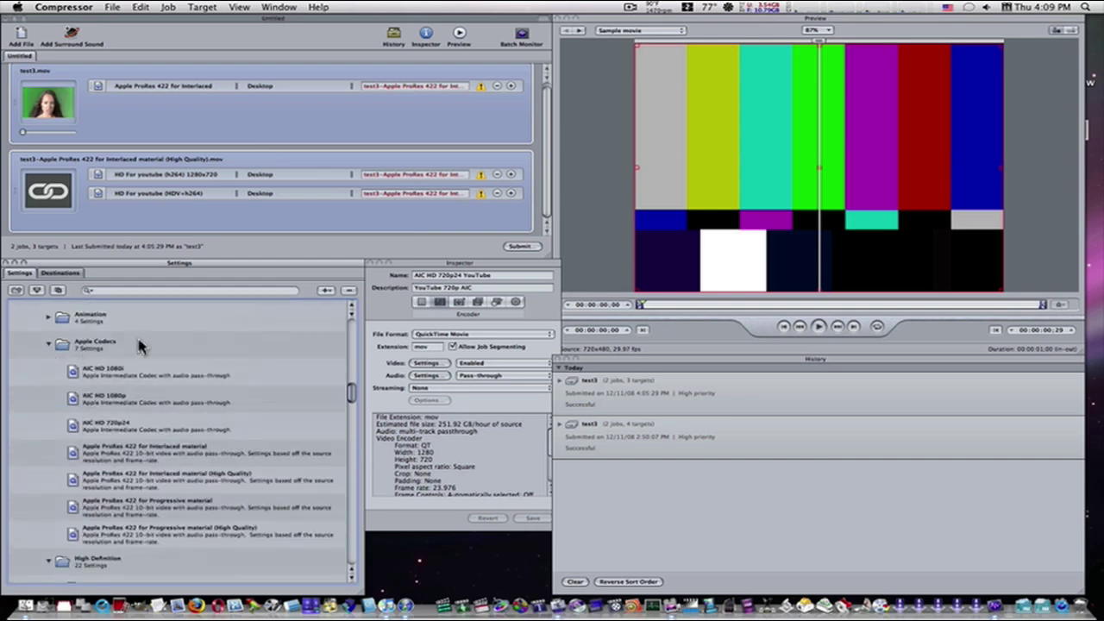
left_click(121, 431)
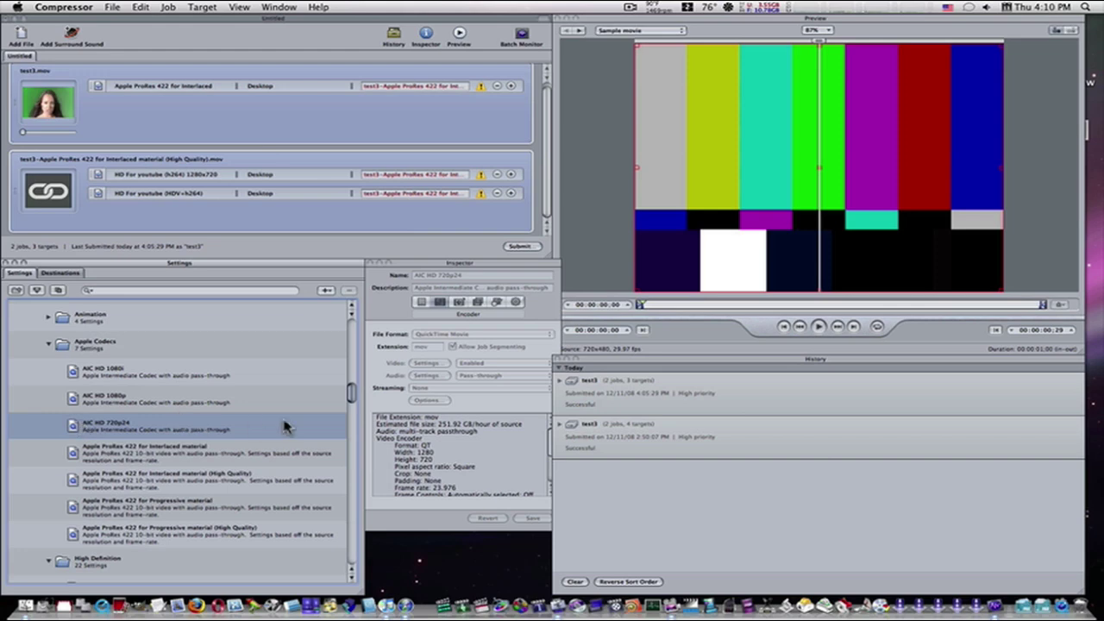
Step: Start saving the built-in Apple Codecs AIC HD 720p24 preset as a droplet
scroll(198, 439, "down", 15)
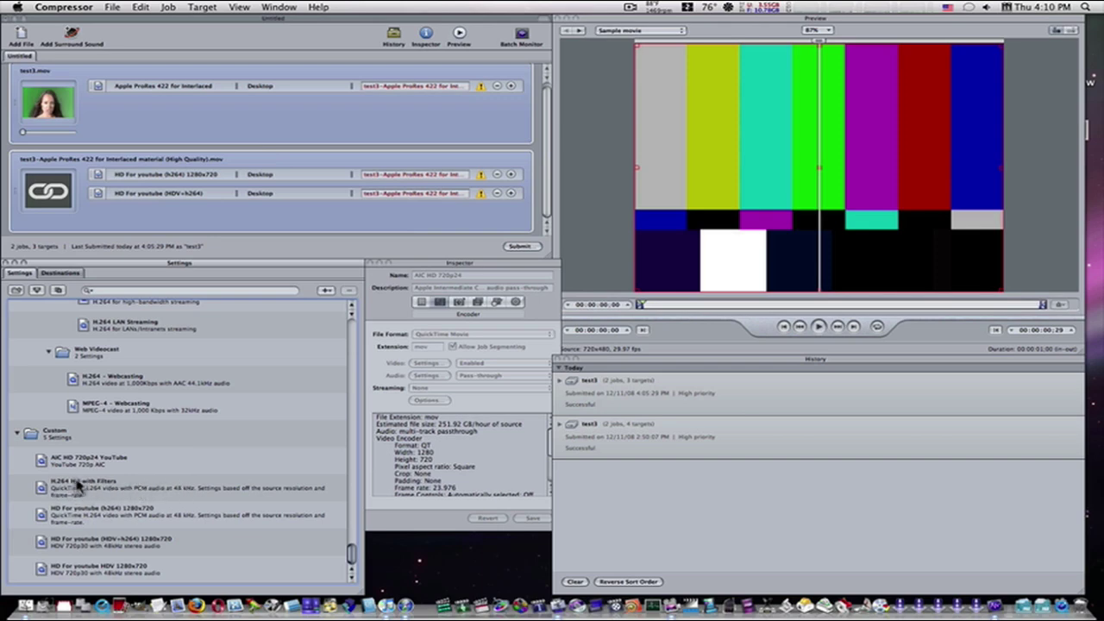
scroll(167, 496, "up", 1)
scroll(167, 496, "up", 15)
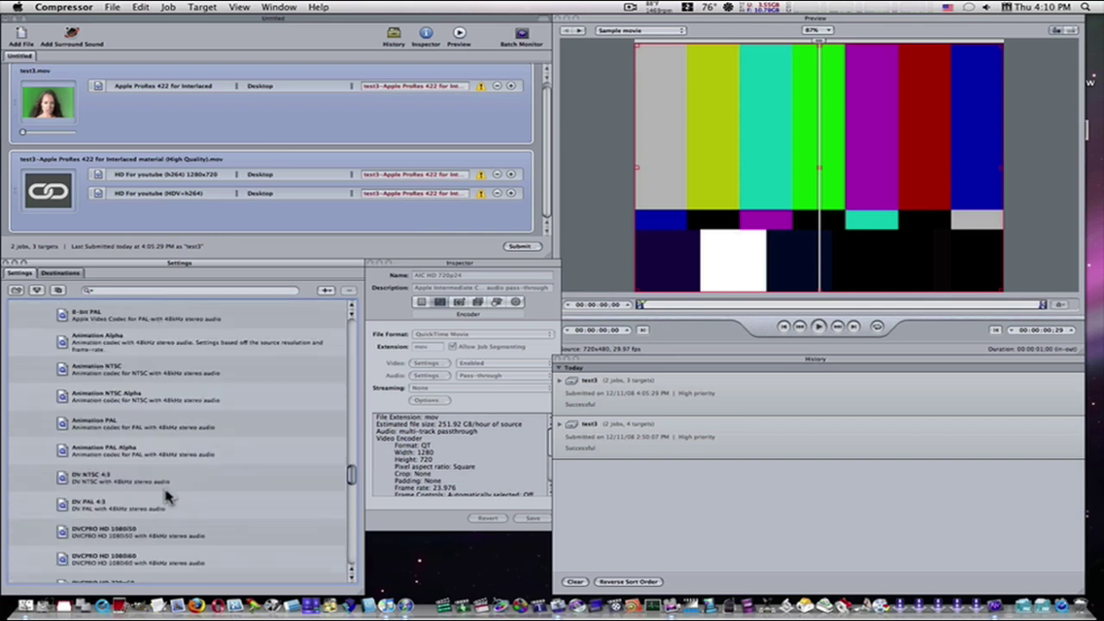
scroll(167, 496, "up", 6)
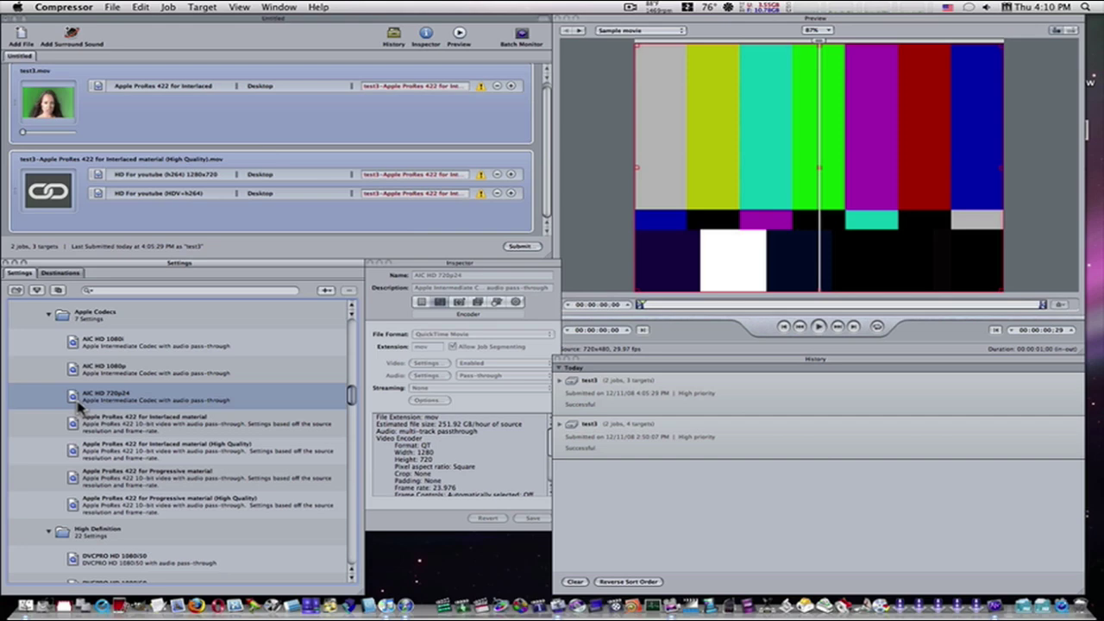
left_click(40, 294)
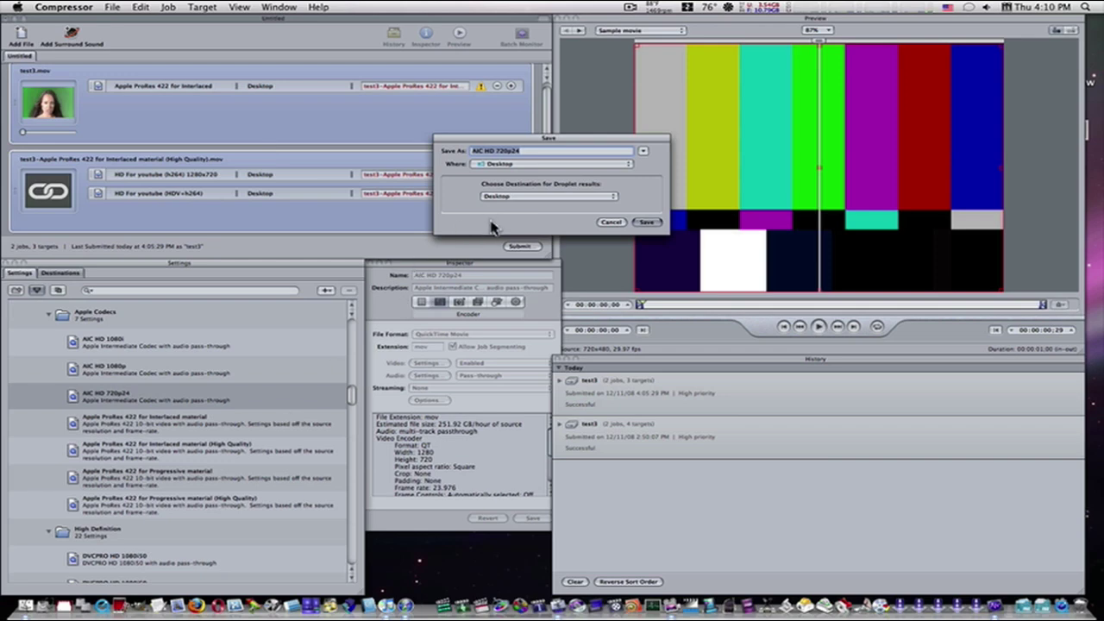
Step: Keep Desktop as the droplet's results destination in the destination popup
left_click(566, 199)
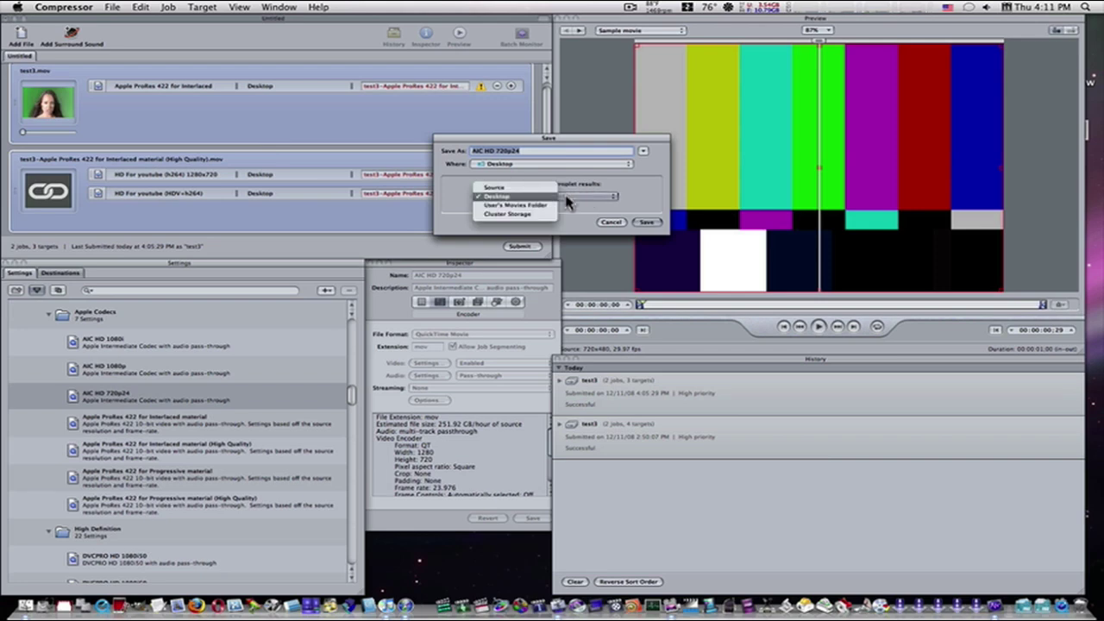
left_click(567, 200)
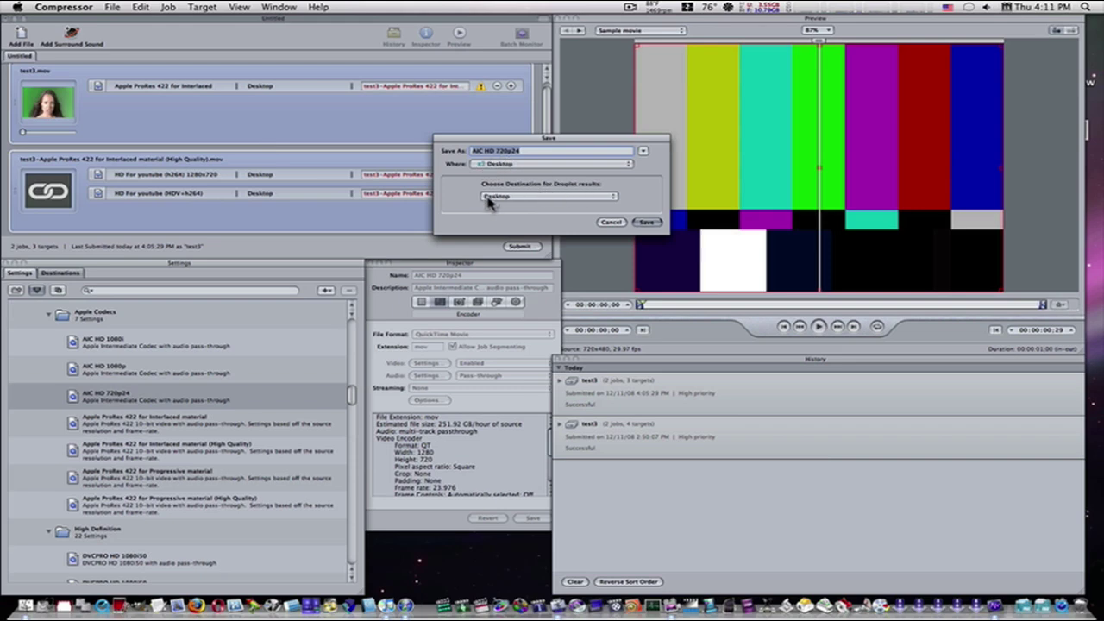
Step: Save the AIC HD 720p24 droplet on the Desktop, quit Compressor discarding the untitled batch, and shift the droplet left
left_click(647, 223)
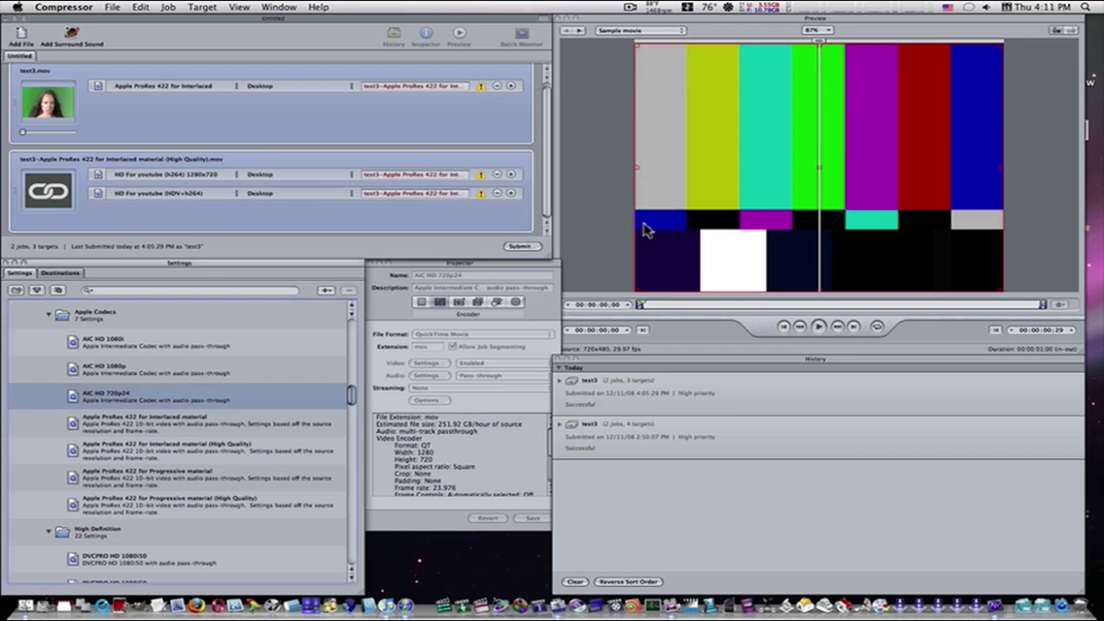
left_click(258, 109)
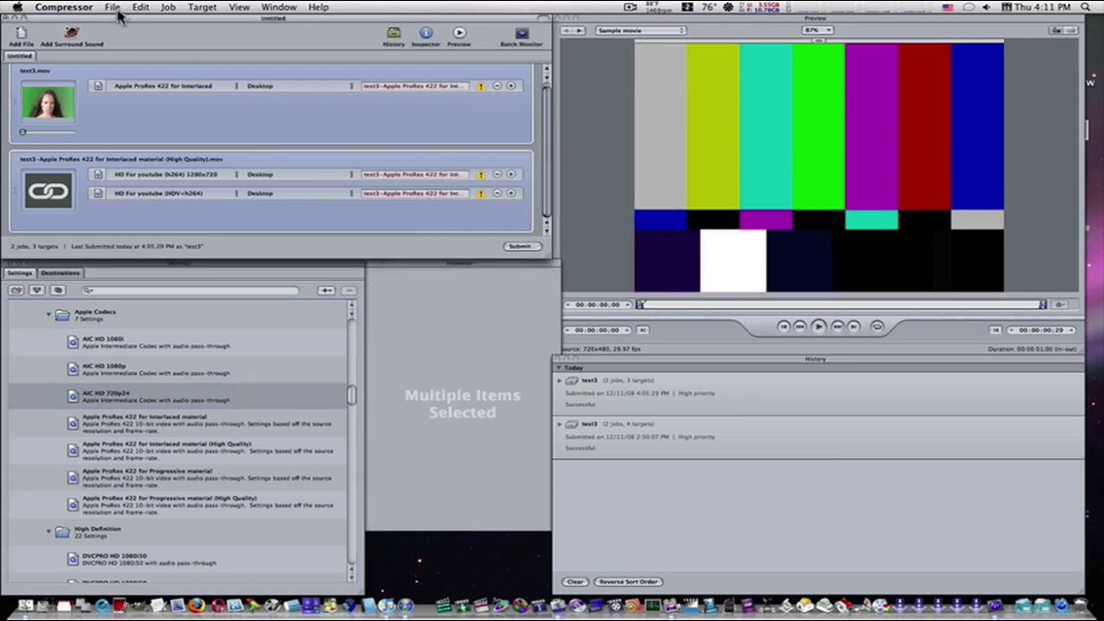
left_click(86, 7)
left_click(82, 128)
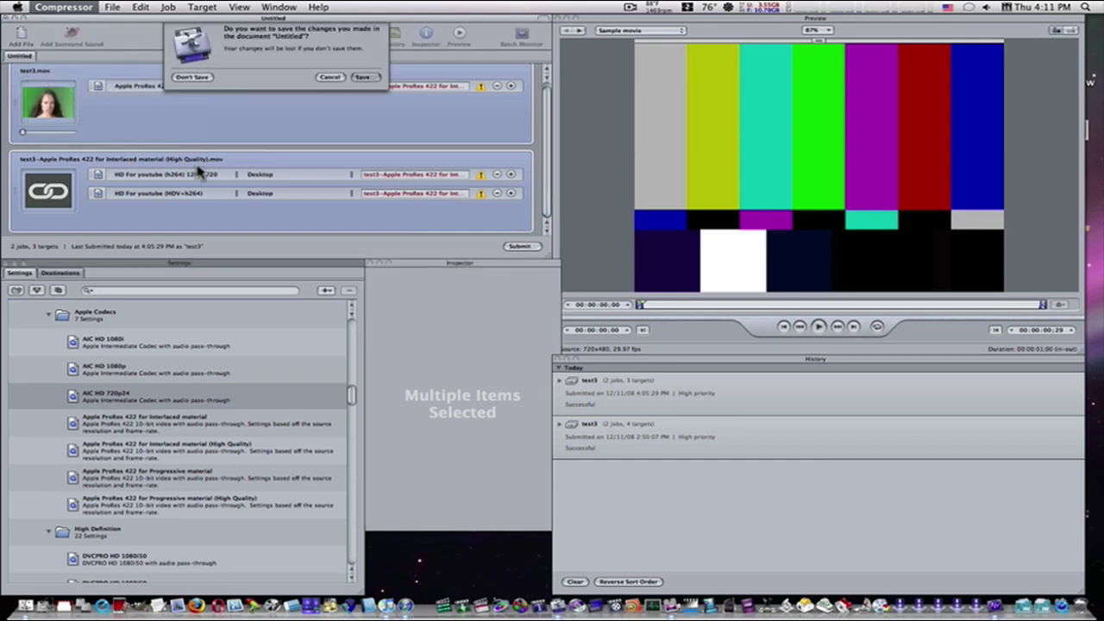
left_click(207, 78)
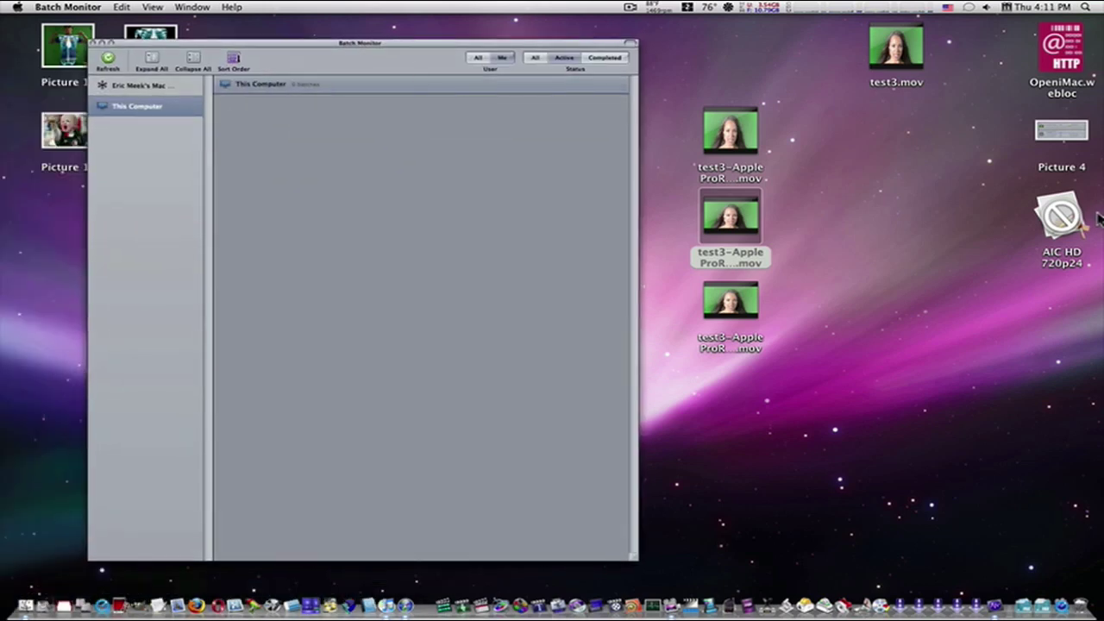
left_click_drag(1065, 218, 983, 217)
Step: Move test3.mov down the desktop's right side, then drop it onto the AIC HD 720p24 droplet
left_click(1007, 293)
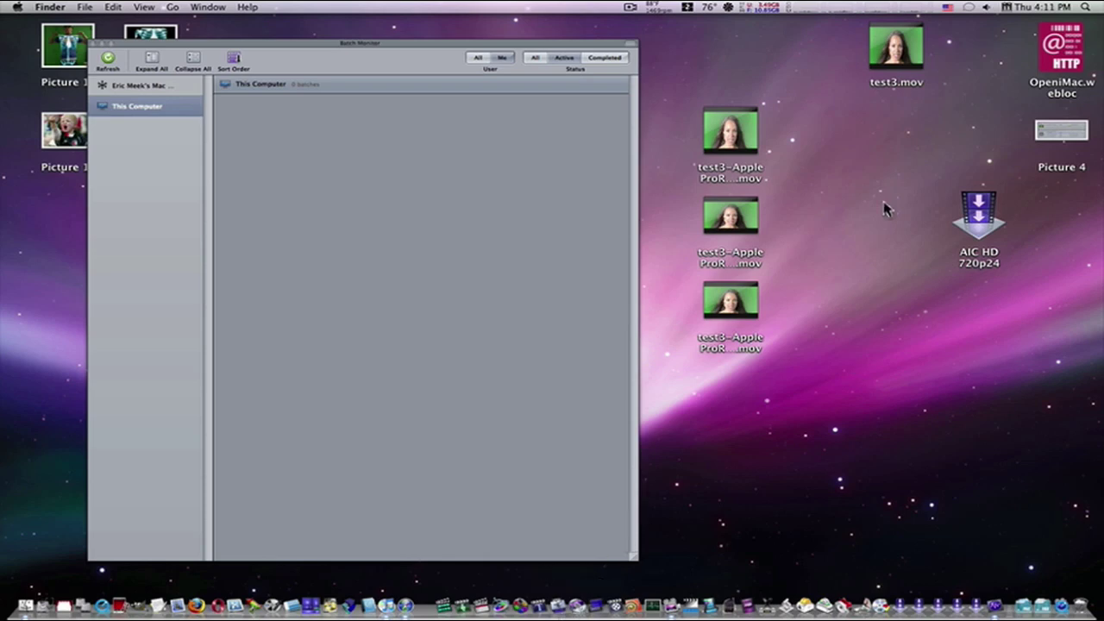
left_click_drag(907, 56, 899, 230)
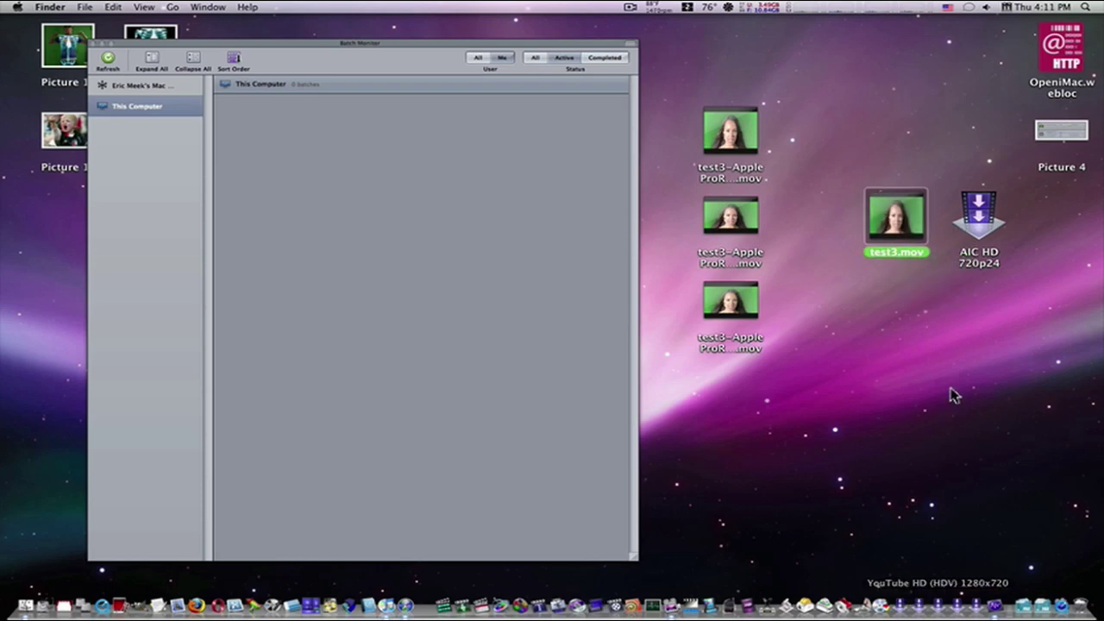
left_click_drag(902, 223, 897, 610)
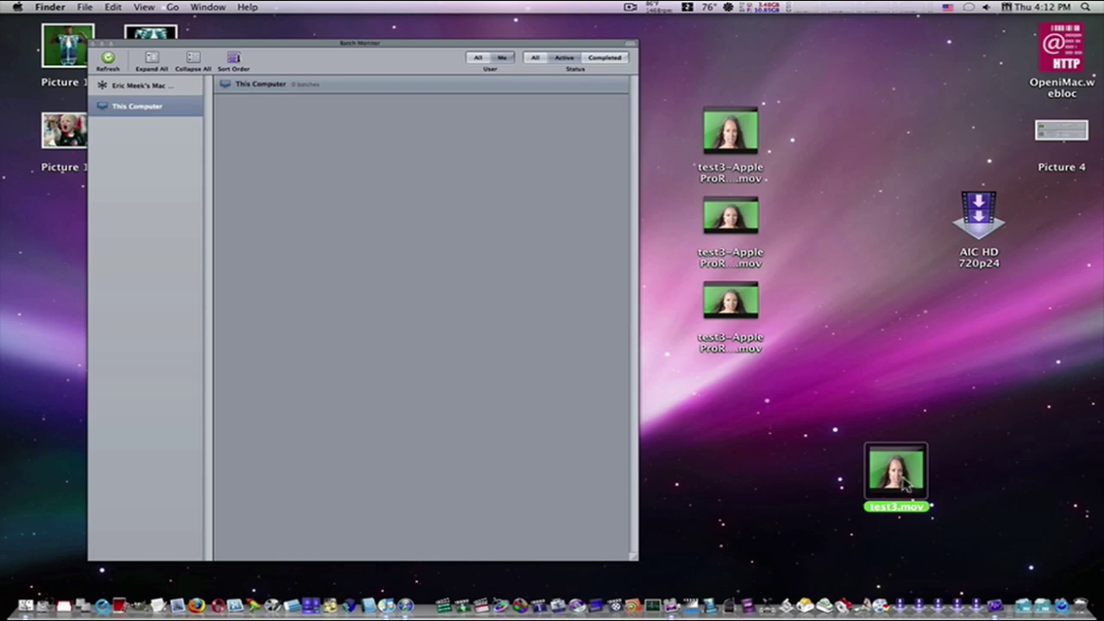
left_click_drag(905, 483, 977, 237)
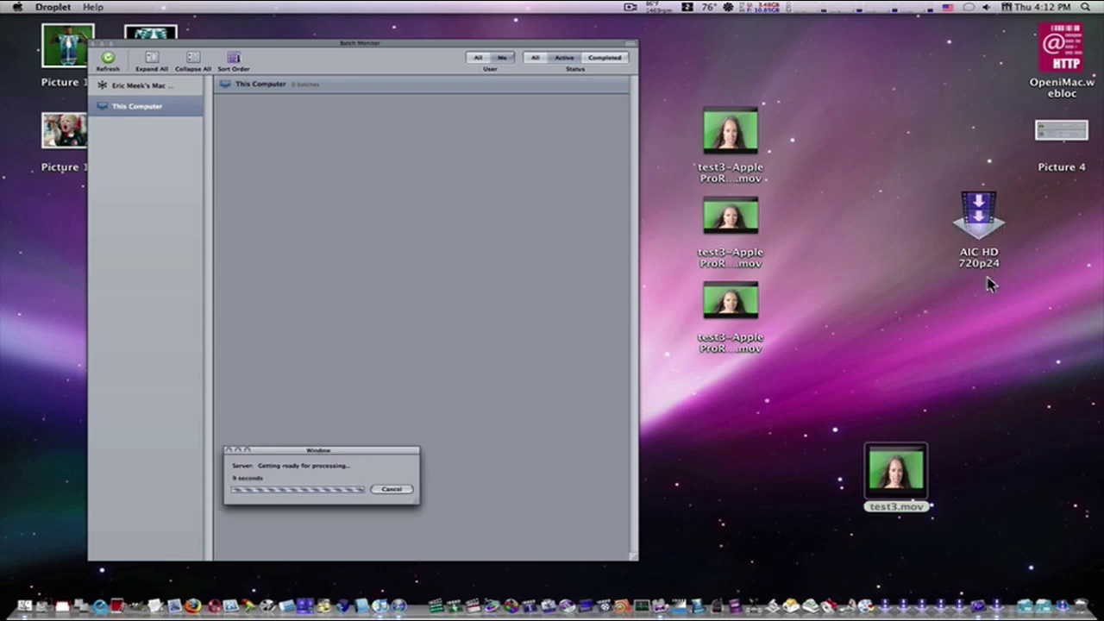
Step: Move the preparing-to-process progress window and the droplet settings window out of the way
left_click_drag(398, 452, 993, 295)
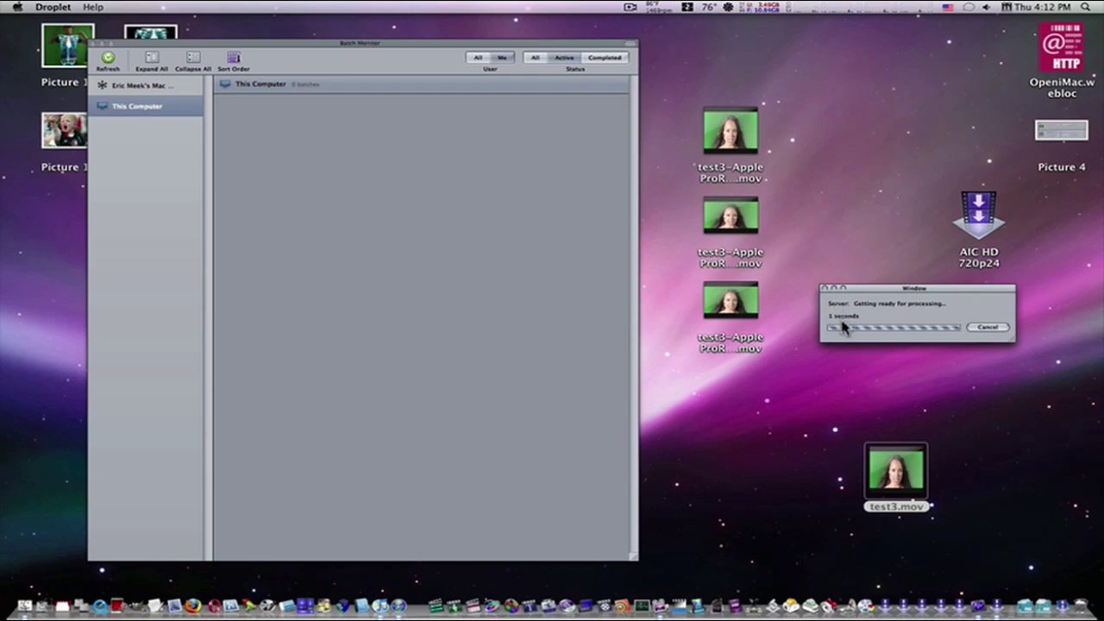
left_click_drag(634, 106, 574, 164)
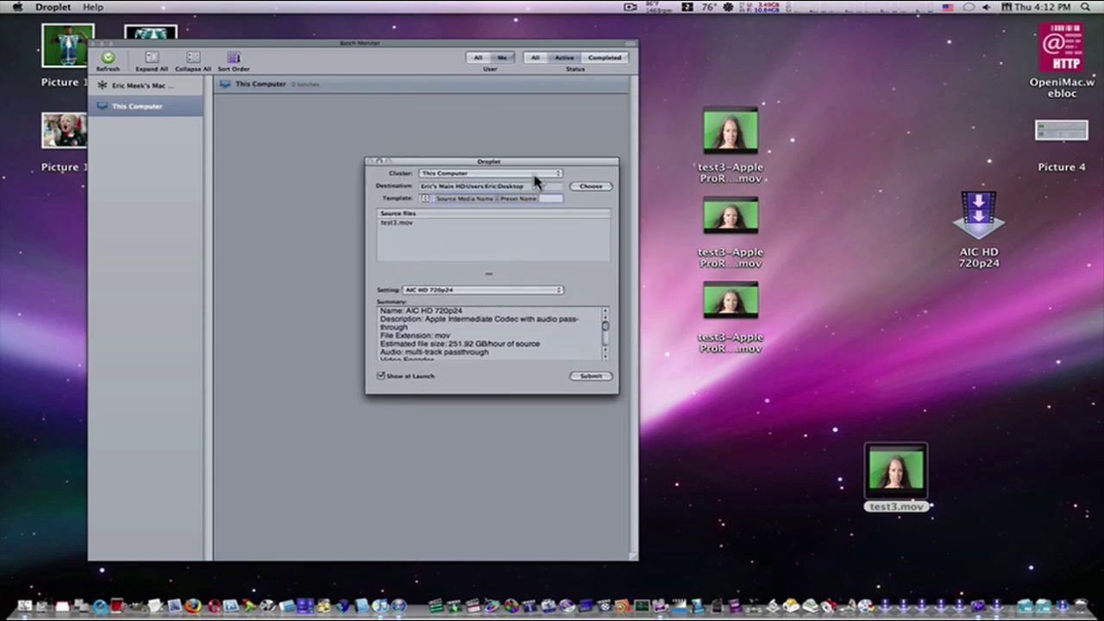
left_click(458, 177)
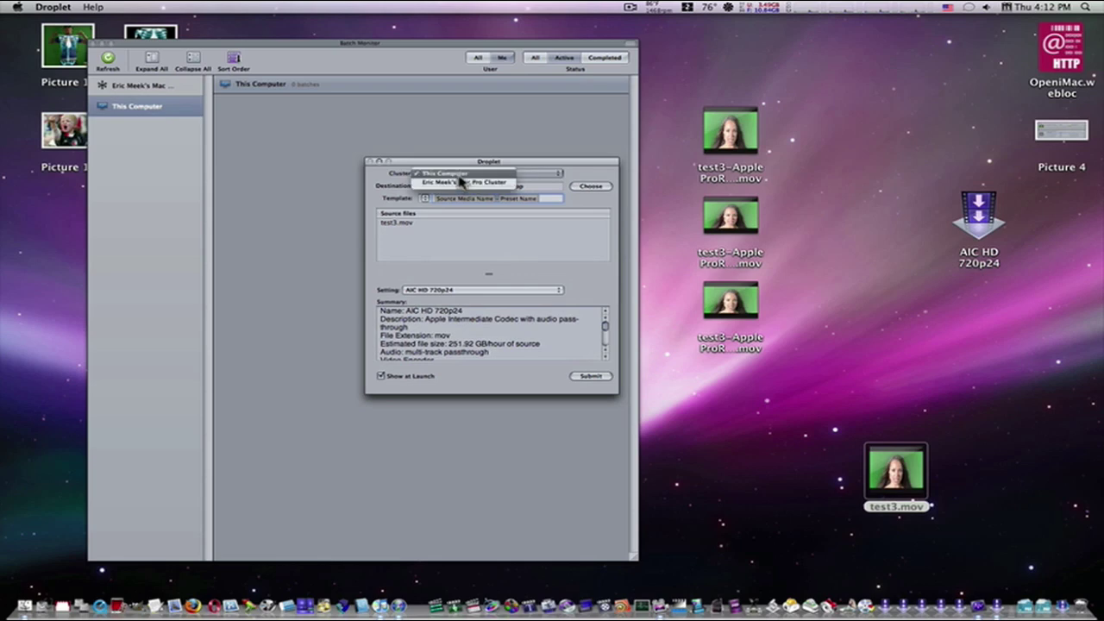
left_click(462, 185)
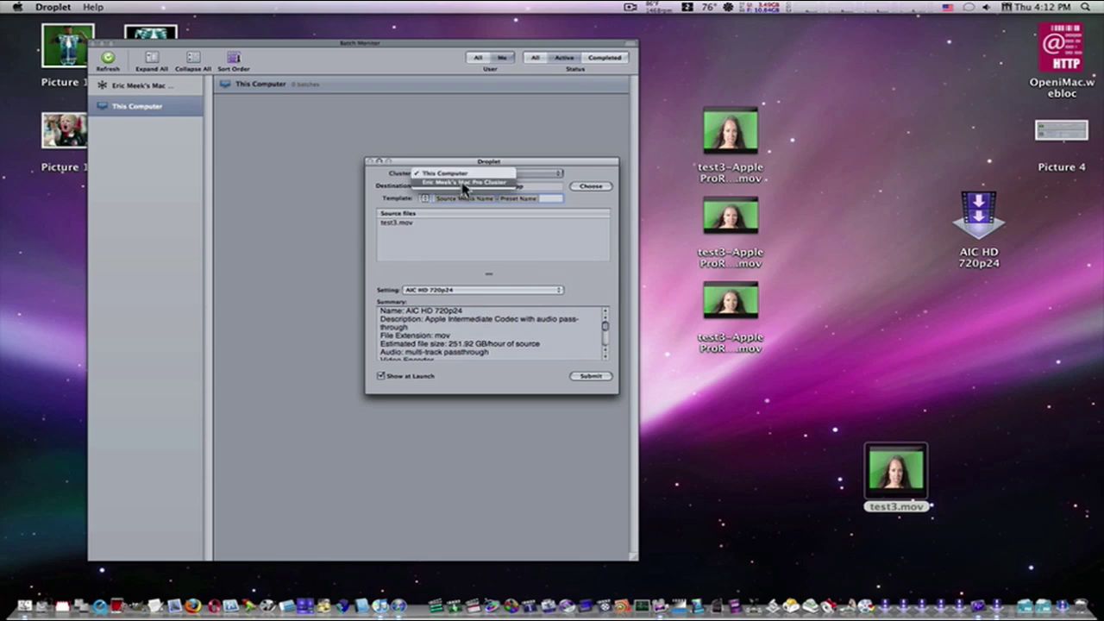
left_click(464, 175)
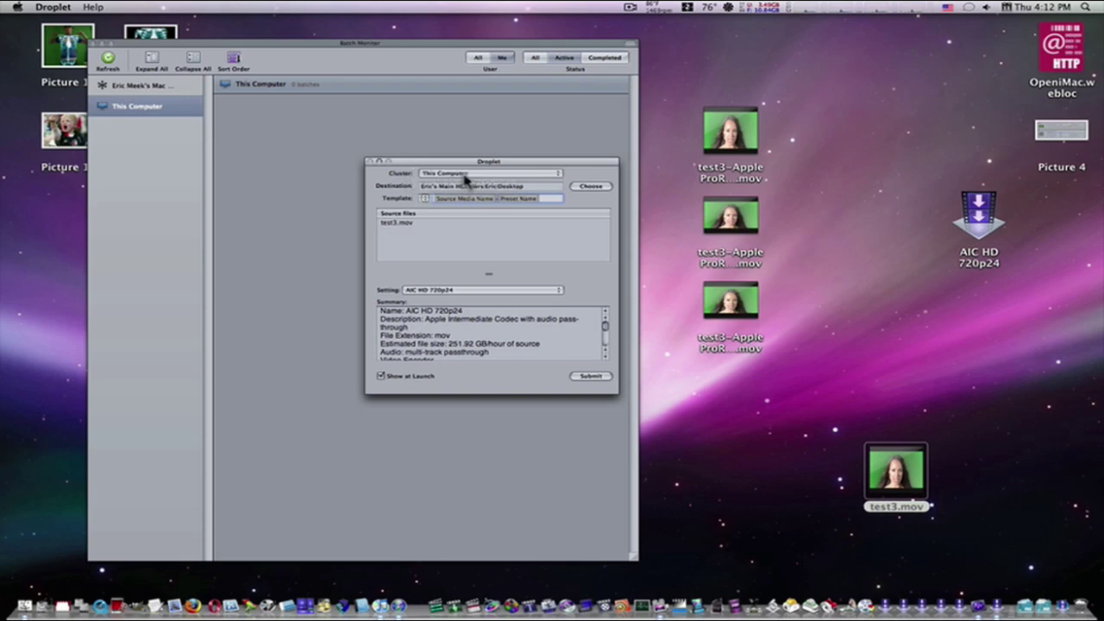
left_click(464, 176)
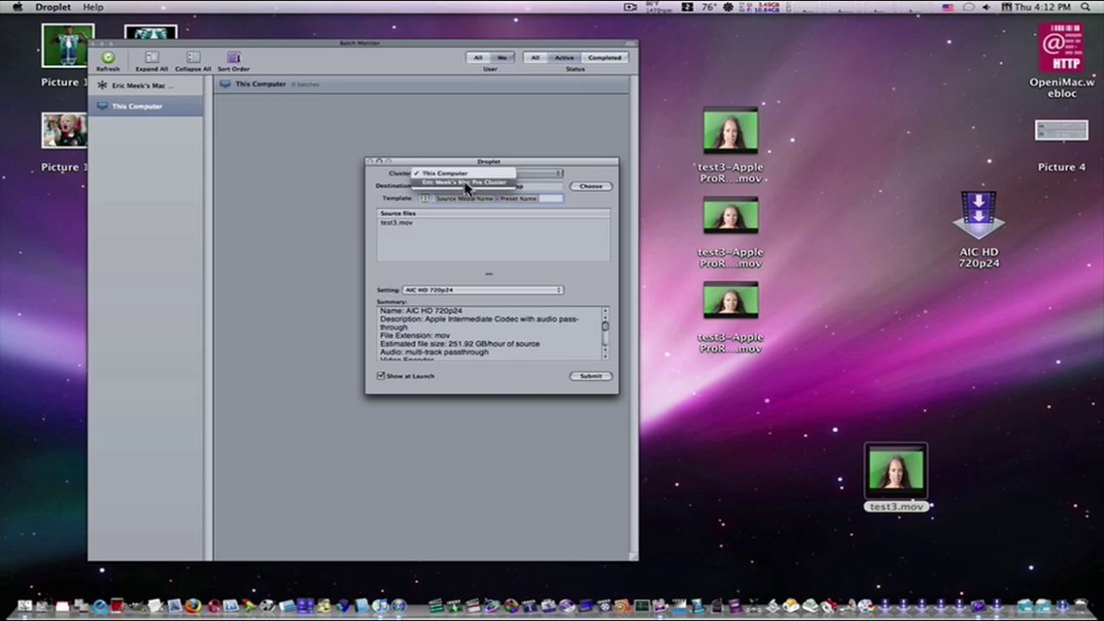
left_click(465, 176)
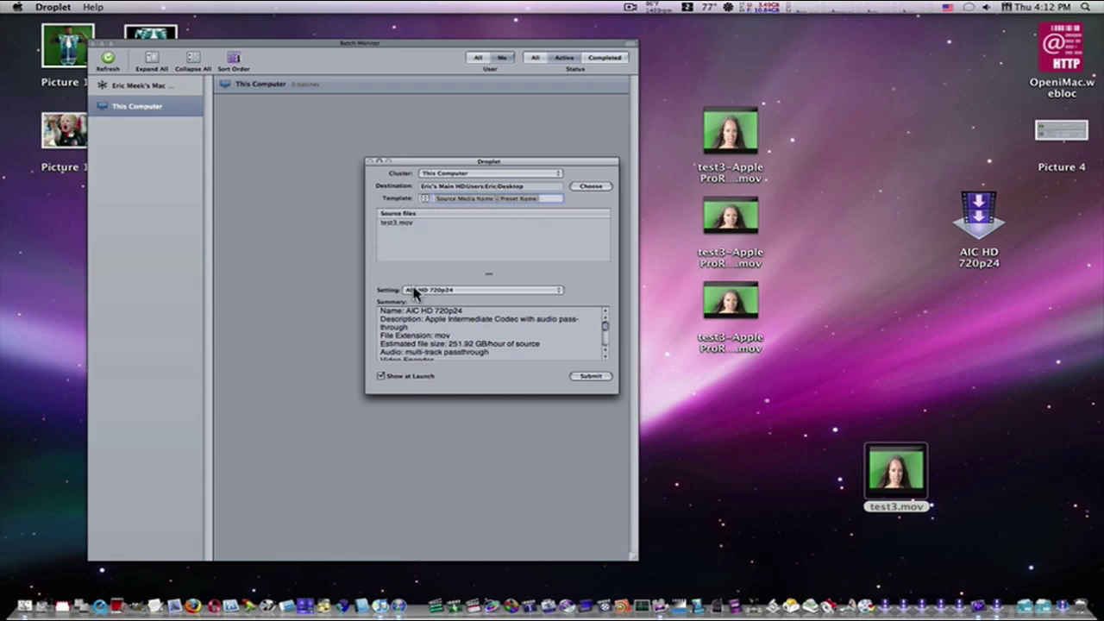
scroll(543, 337, "down", 5)
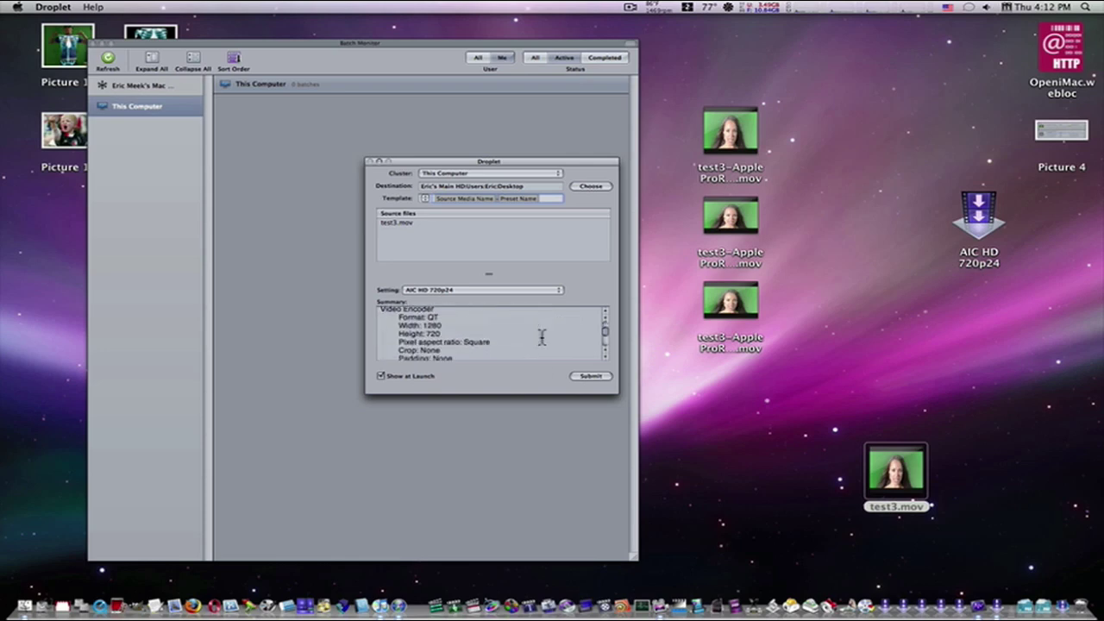
scroll(543, 336, "up", 5)
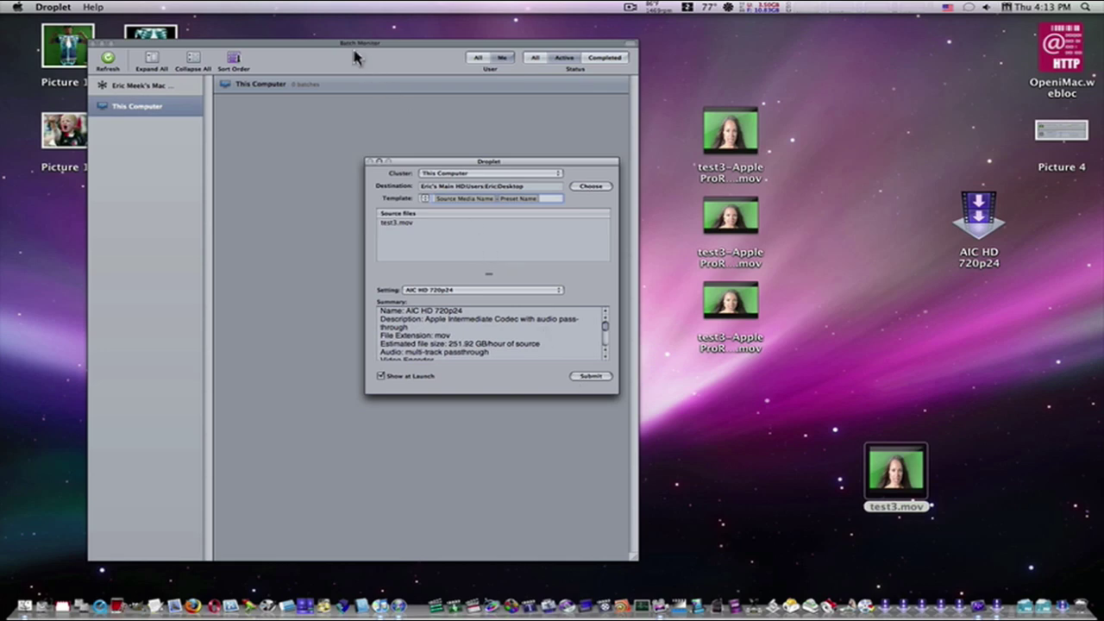
Step: Submit test3.mov for AIC HD 720p24 encoding, watch the job's progress, then close Batch Monitor
left_click(607, 380)
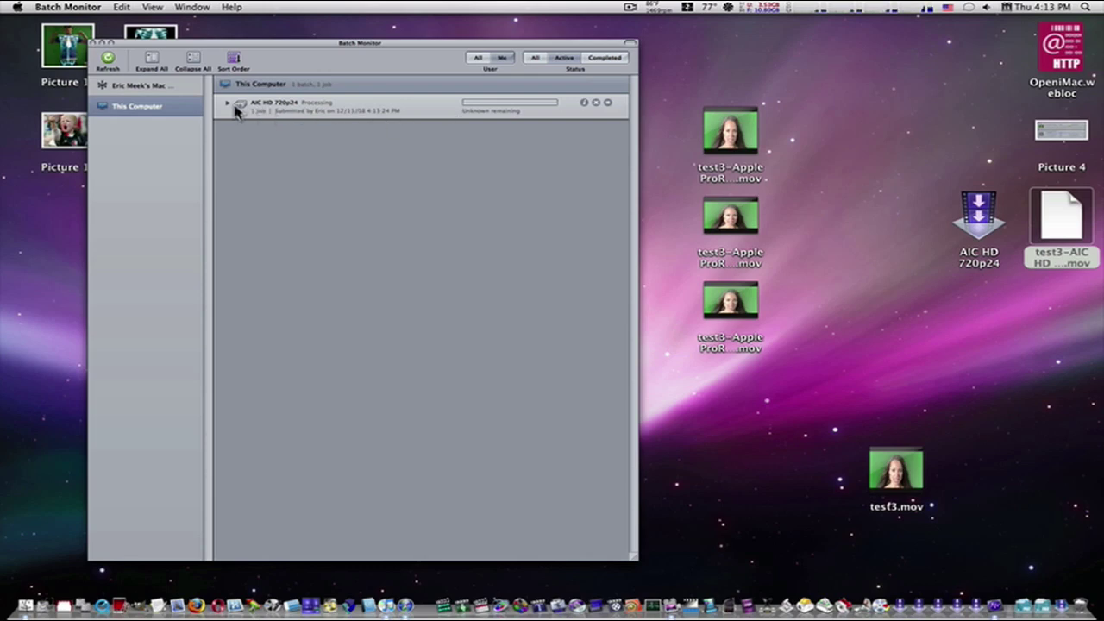
left_click(228, 103)
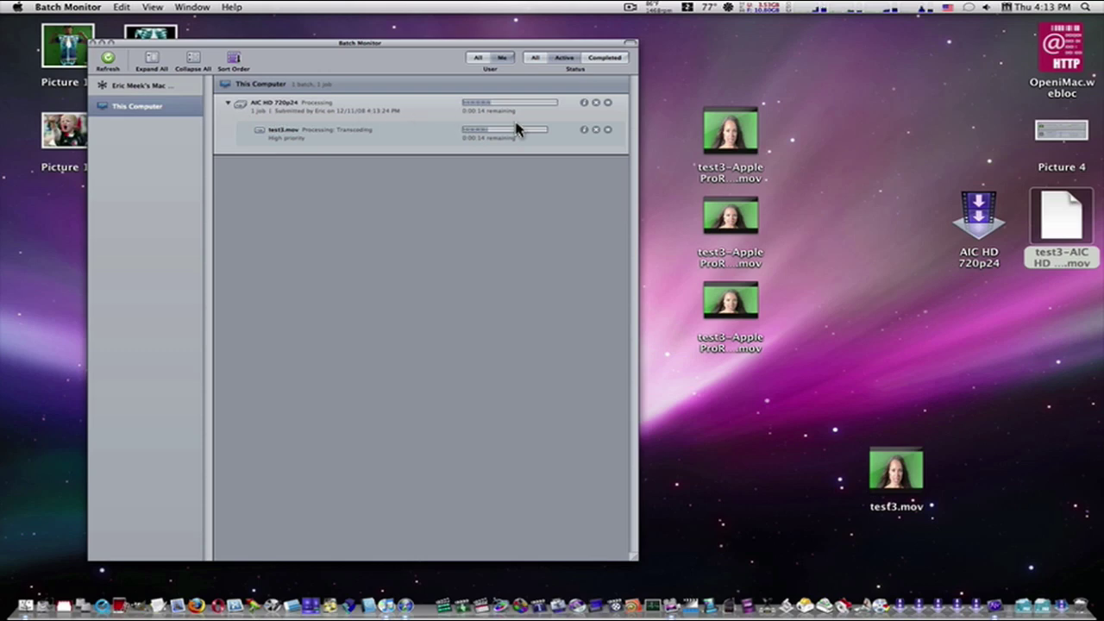
left_click(93, 44)
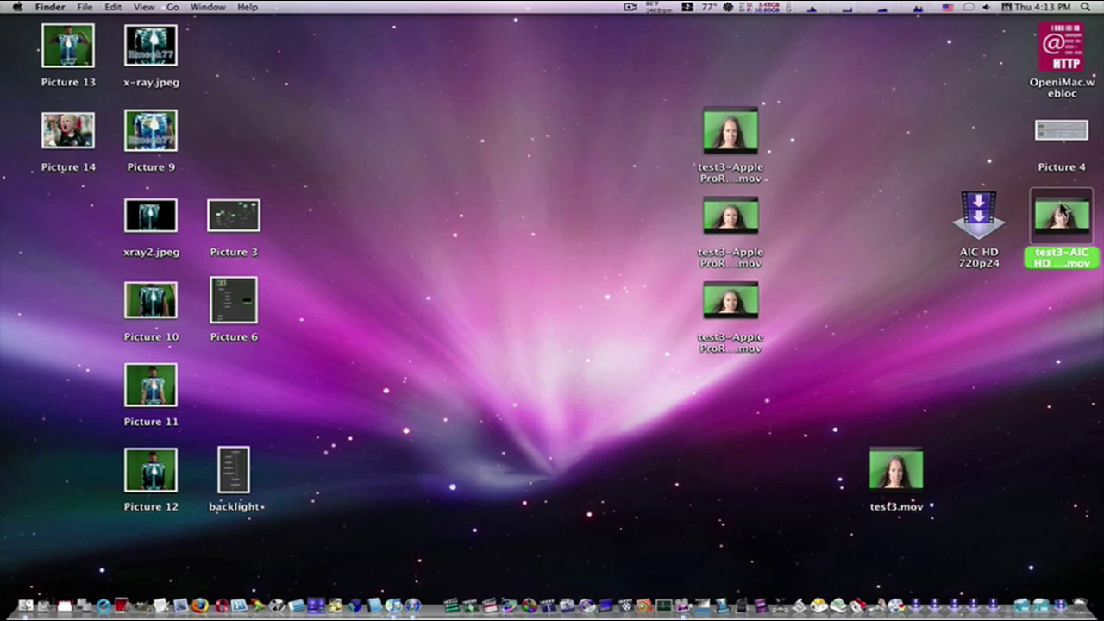
Step: Open test3-AIC HD 720p24.mov in RealPlayer, position its window, then select the original test3.mov
left_click_drag(1081, 218, 915, 49)
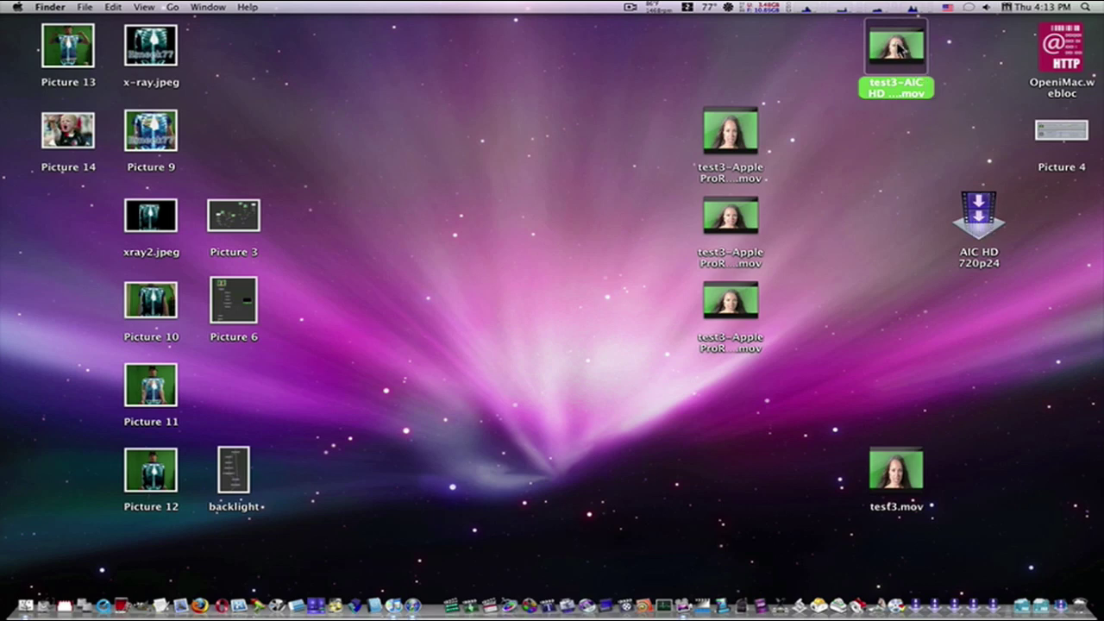
double_click(898, 49)
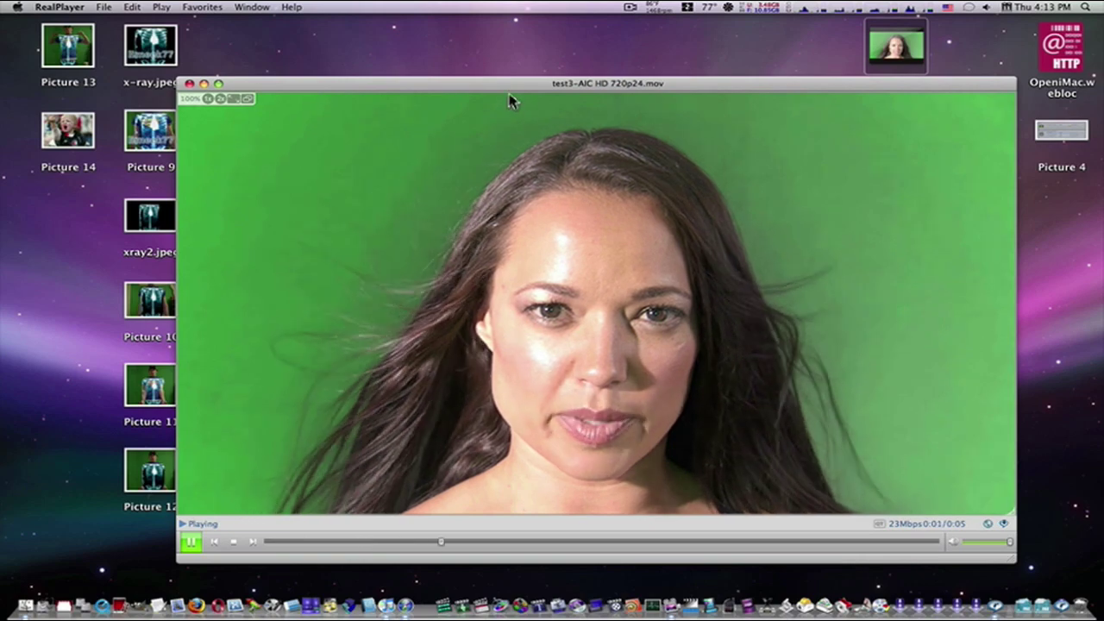
left_click_drag(507, 86, 411, 50)
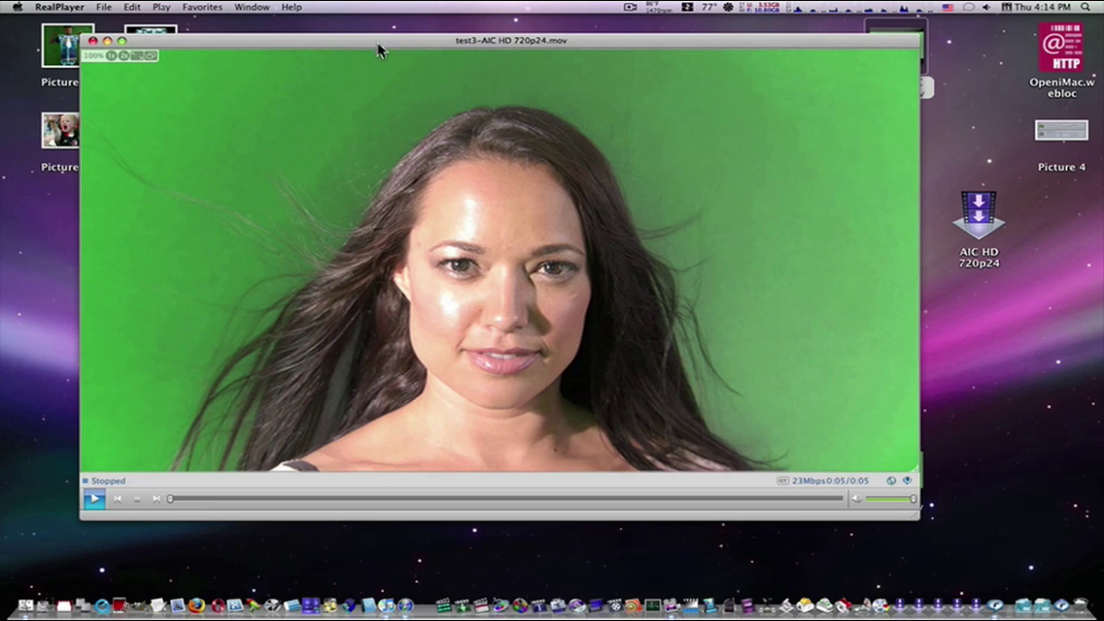
left_click_drag(340, 48, 291, 44)
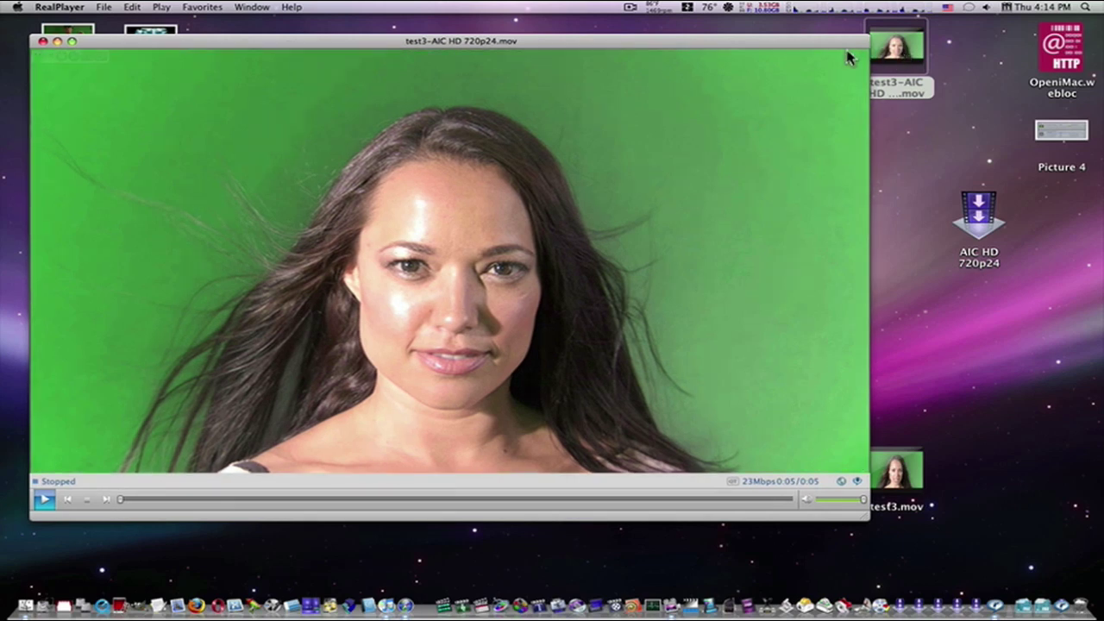
left_click_drag(807, 44, 712, 42)
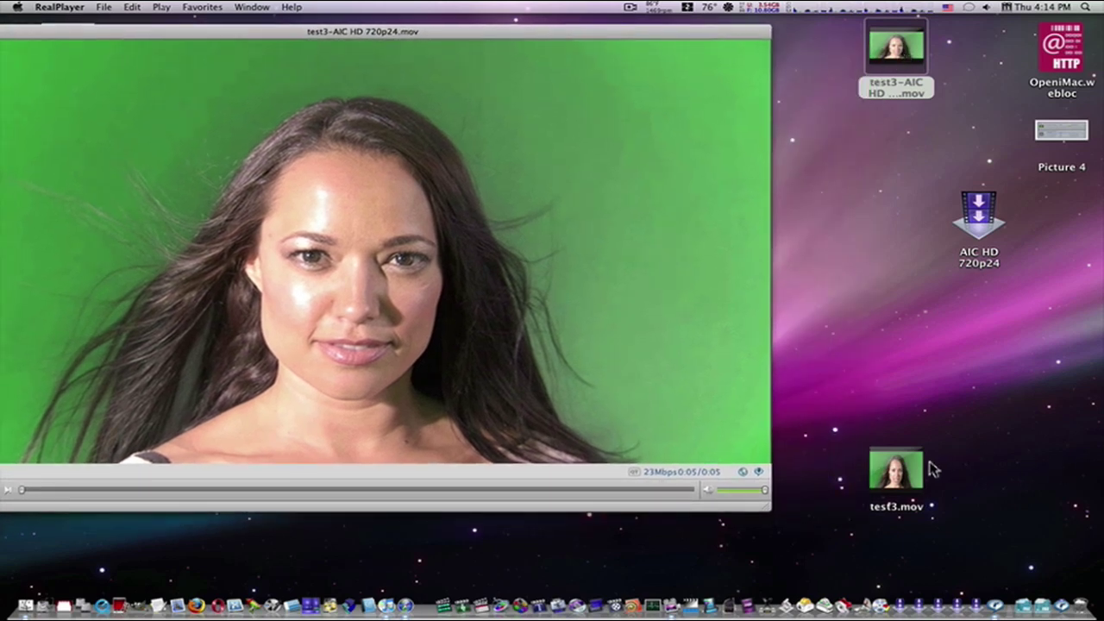
left_click(896, 474)
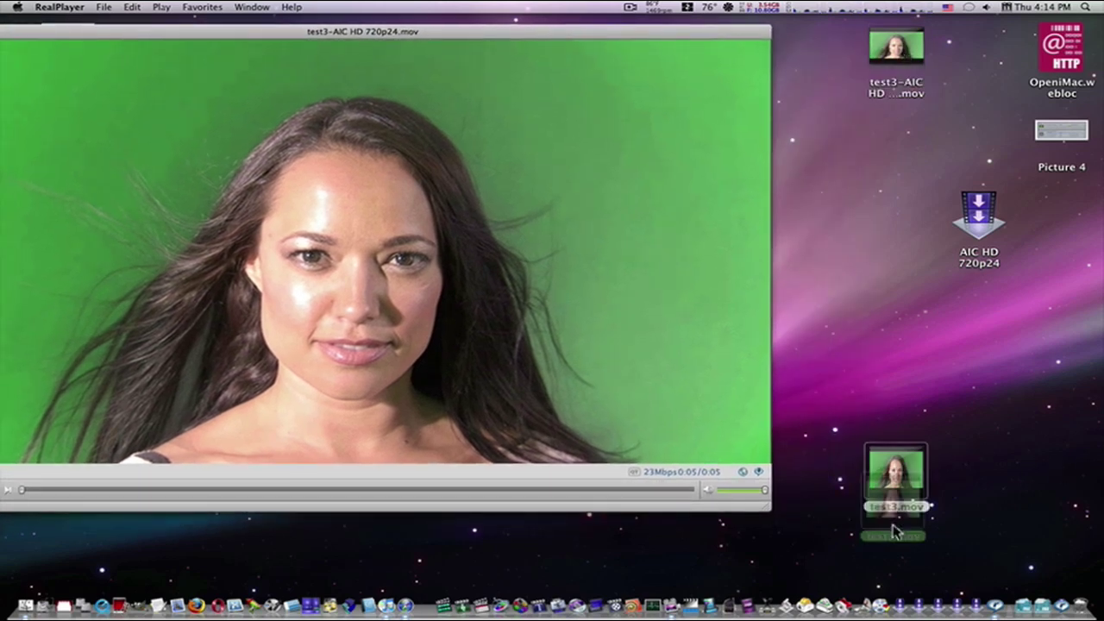
Step: Encode test3.mov through the YouTube HD droplet with the HD For youtube 1280x720 setting
left_click(919, 606)
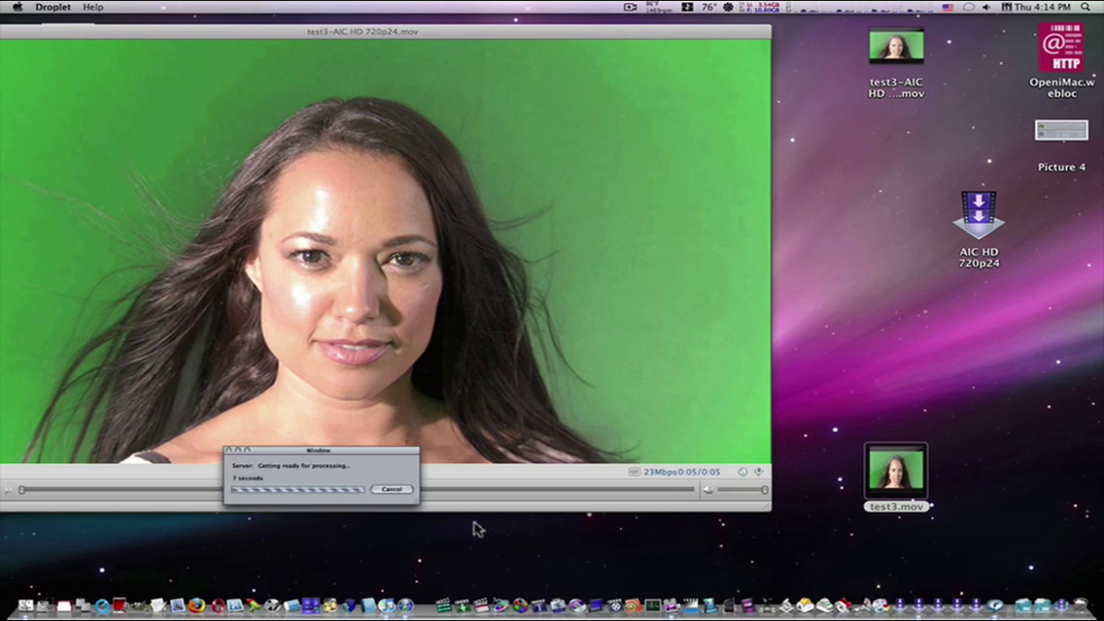
left_click_drag(348, 451, 1016, 281)
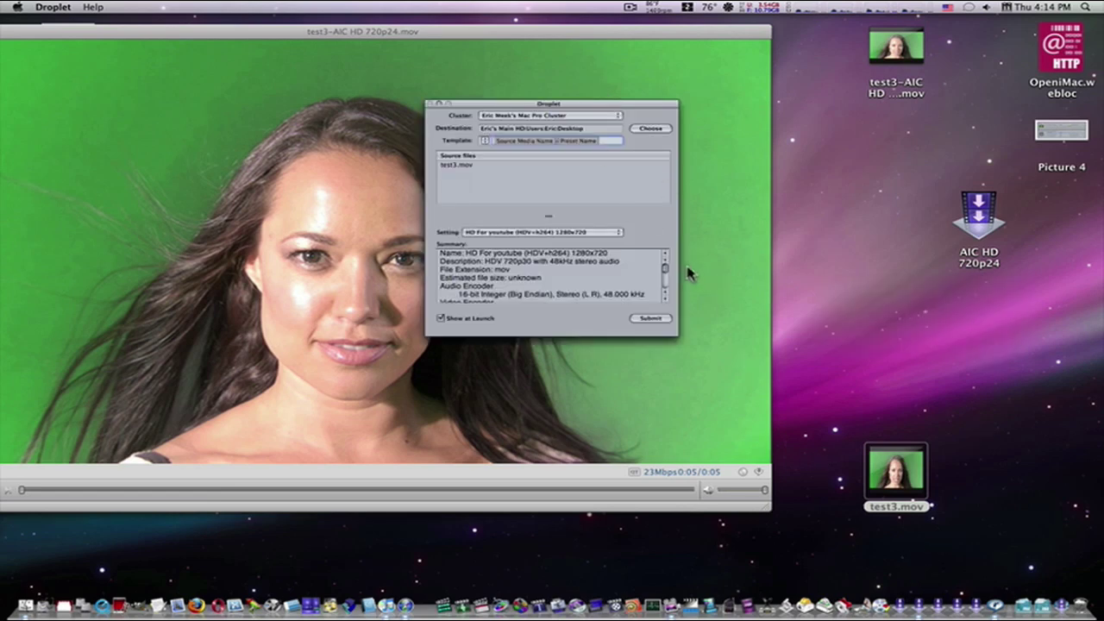
left_click(649, 319)
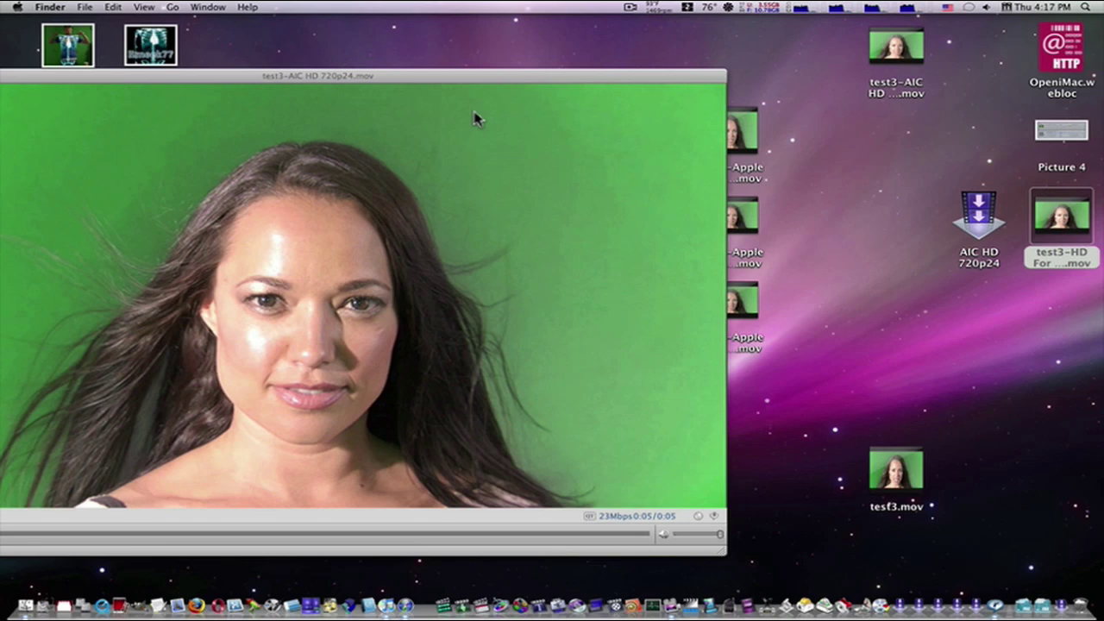
Step: Open test3-HD For youtube (HDV+h264) 1280x720.mov in QuickTime Player next to the AIC HD video
left_click(352, 74)
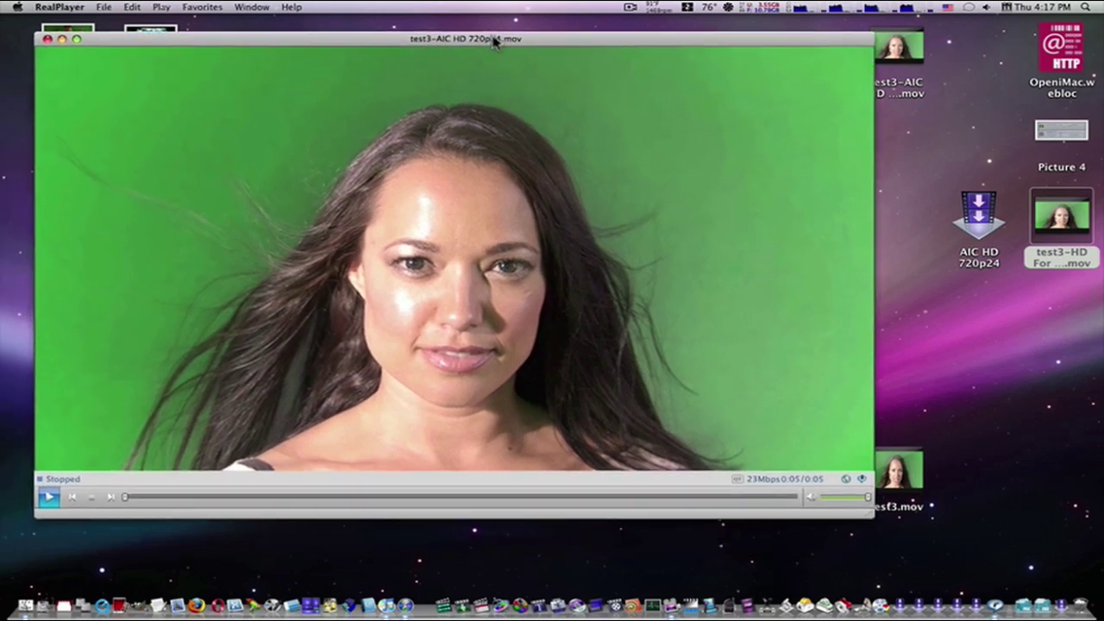
double_click(1045, 215)
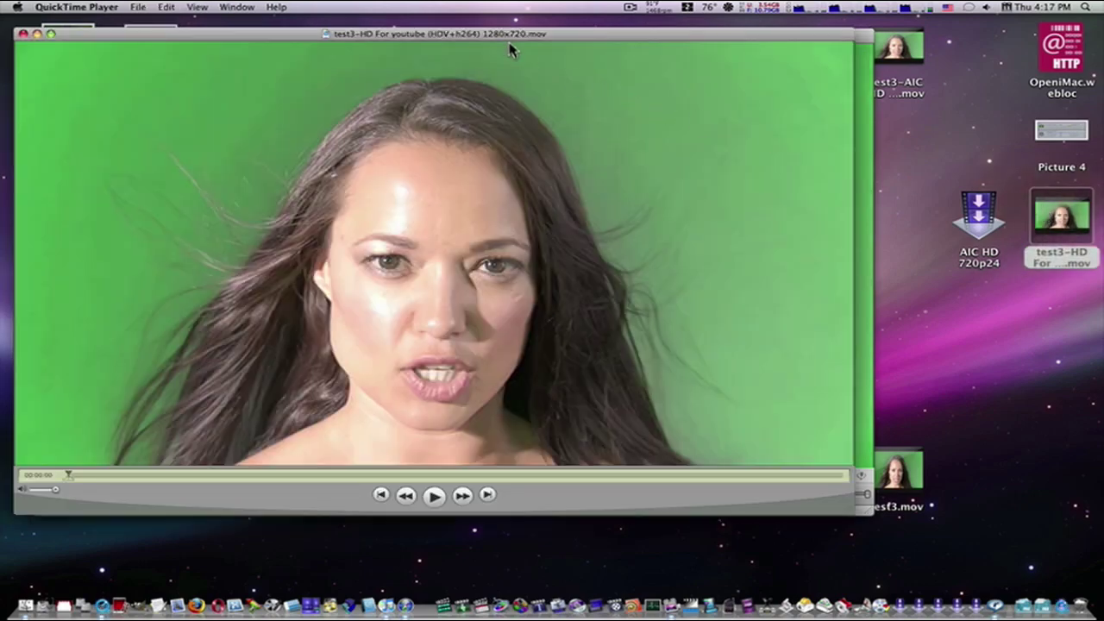
left_click_drag(509, 50, 808, 73)
Step: Arrange the AIC HD 720p24 and YouTube HD player windows to compare them visually
left_click(687, 33)
left_click_drag(687, 33, 1002, 221)
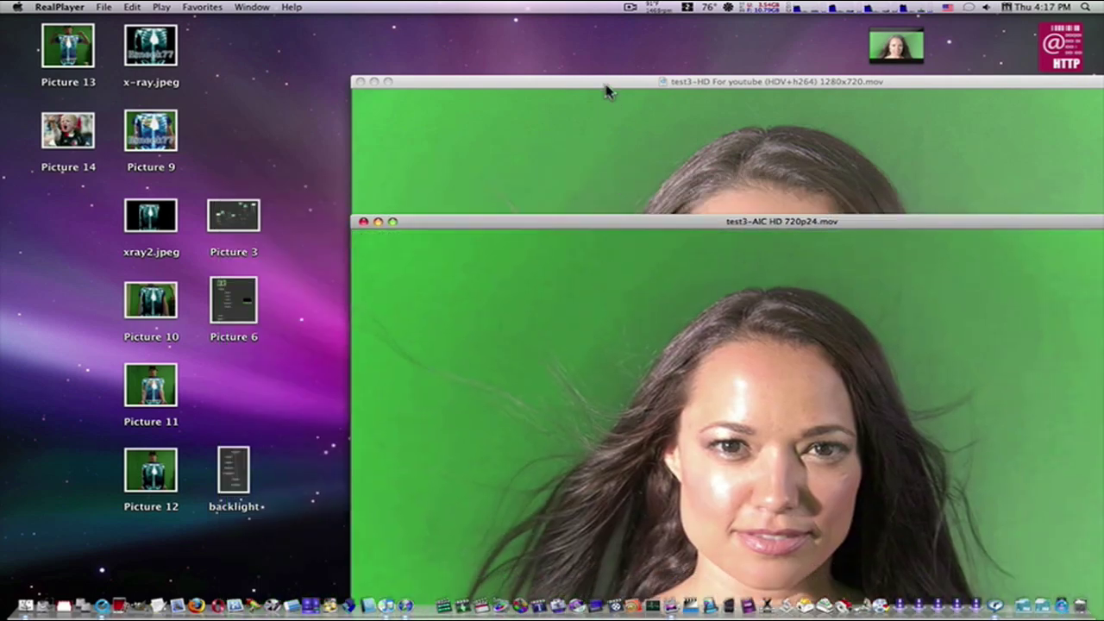
left_click_drag(607, 91, 431, 25)
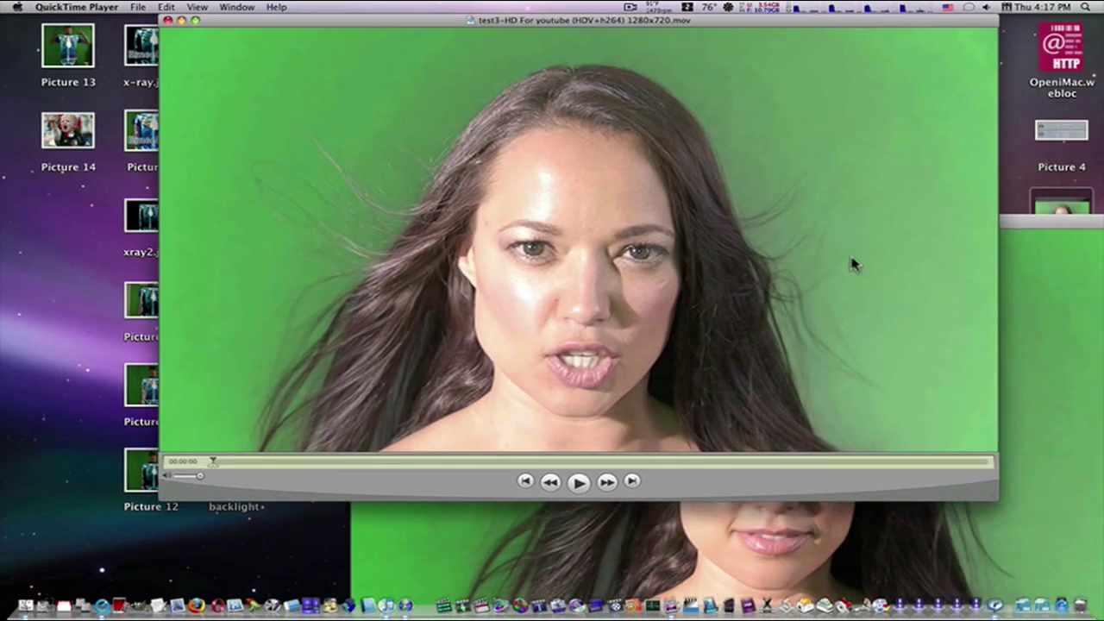
left_click(1063, 229)
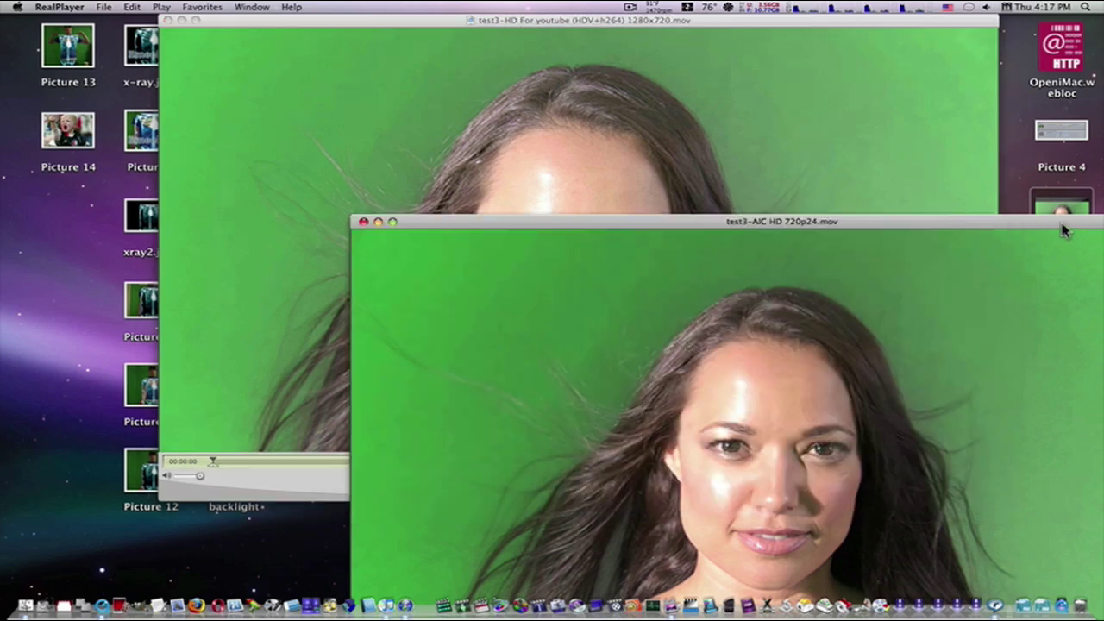
left_click_drag(1064, 230, 833, 146)
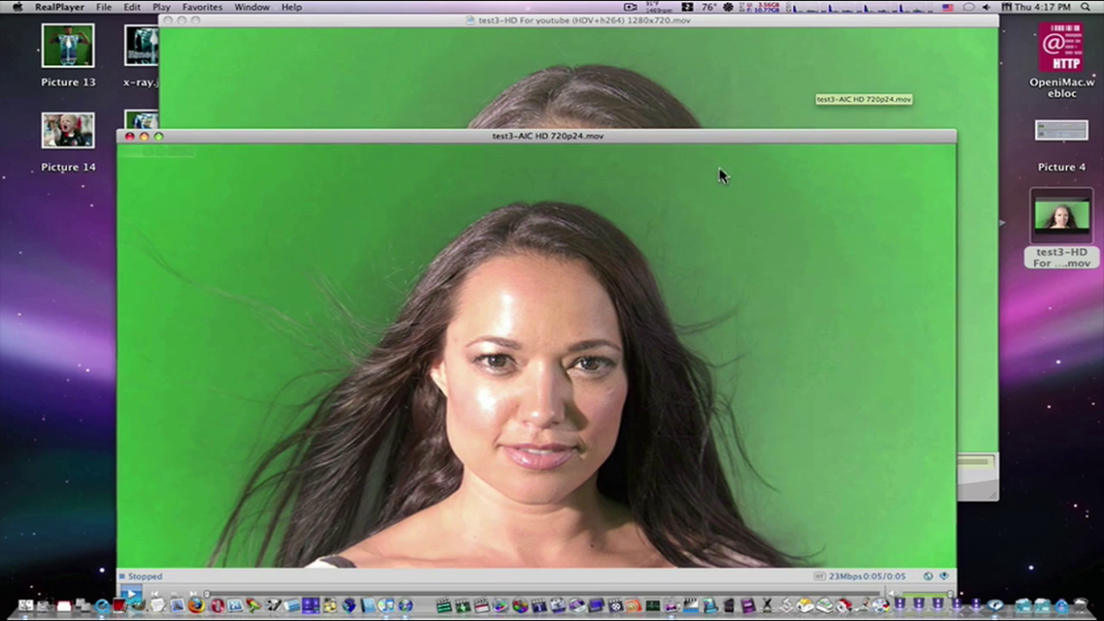
left_click(748, 120)
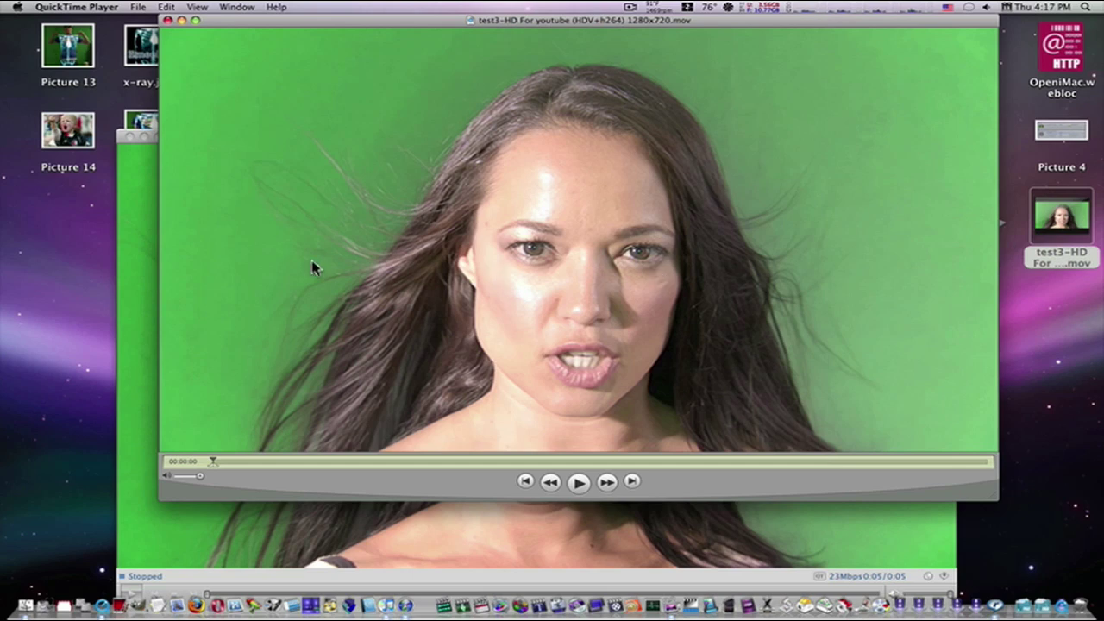
left_click(131, 209)
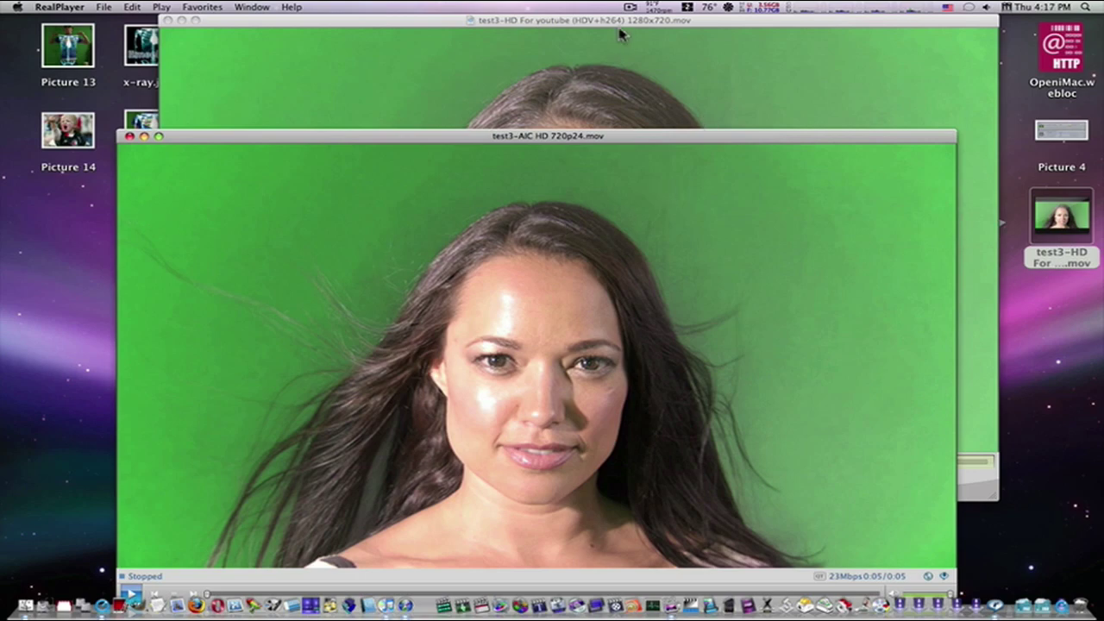
left_click_drag(621, 31, 526, 448)
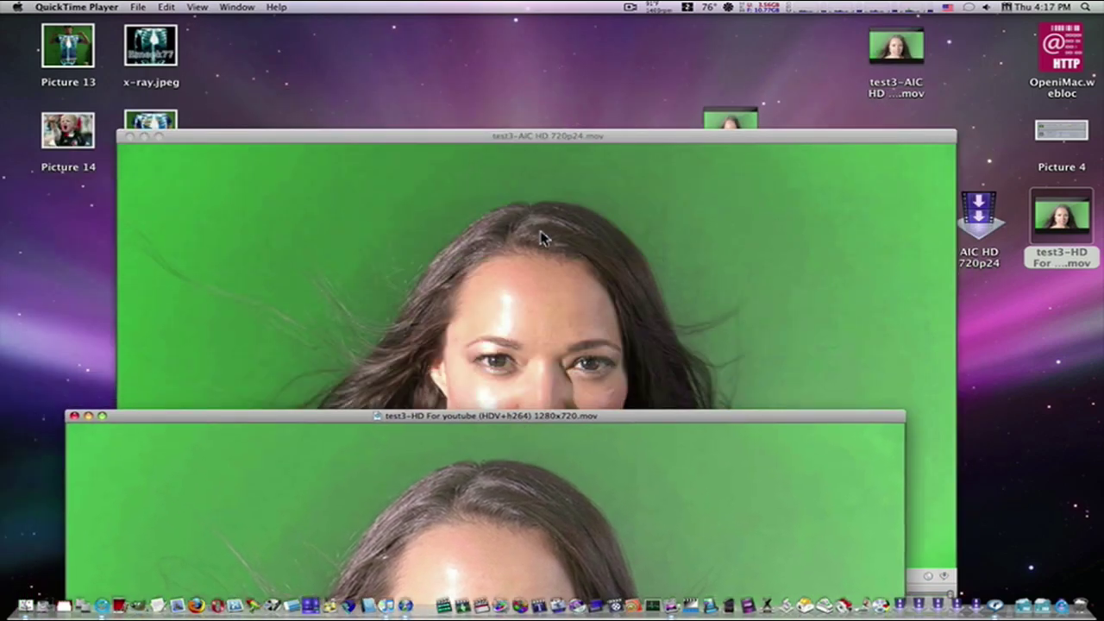
left_click_drag(532, 139, 503, 463)
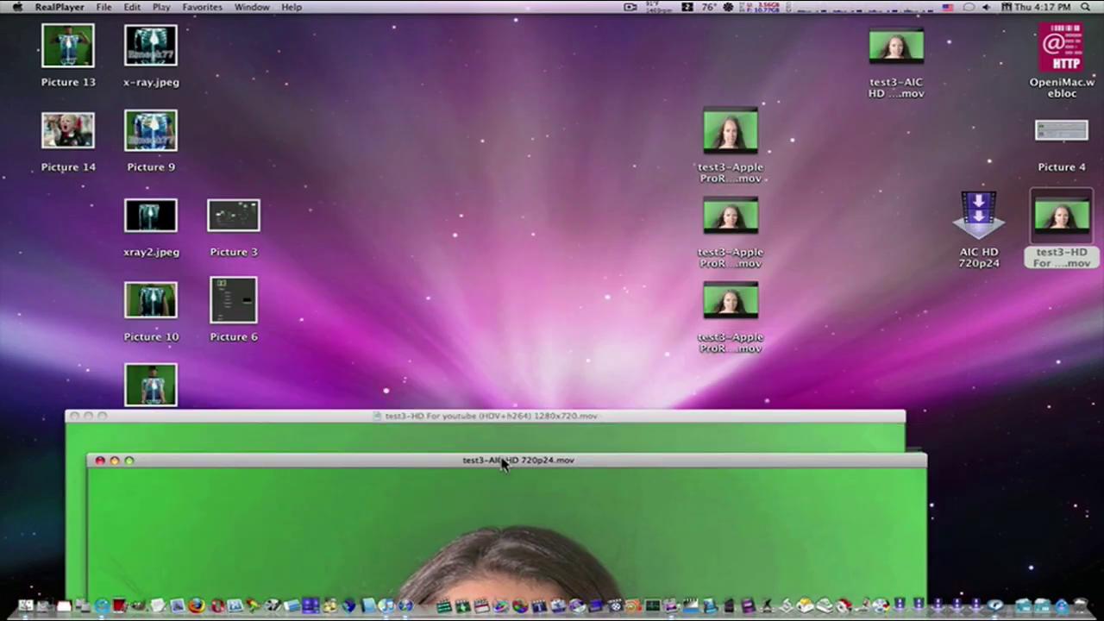
Step: Show Get Info for the AIC HD 720p24 movie, which is 13.5 MB
right_click(856, 89)
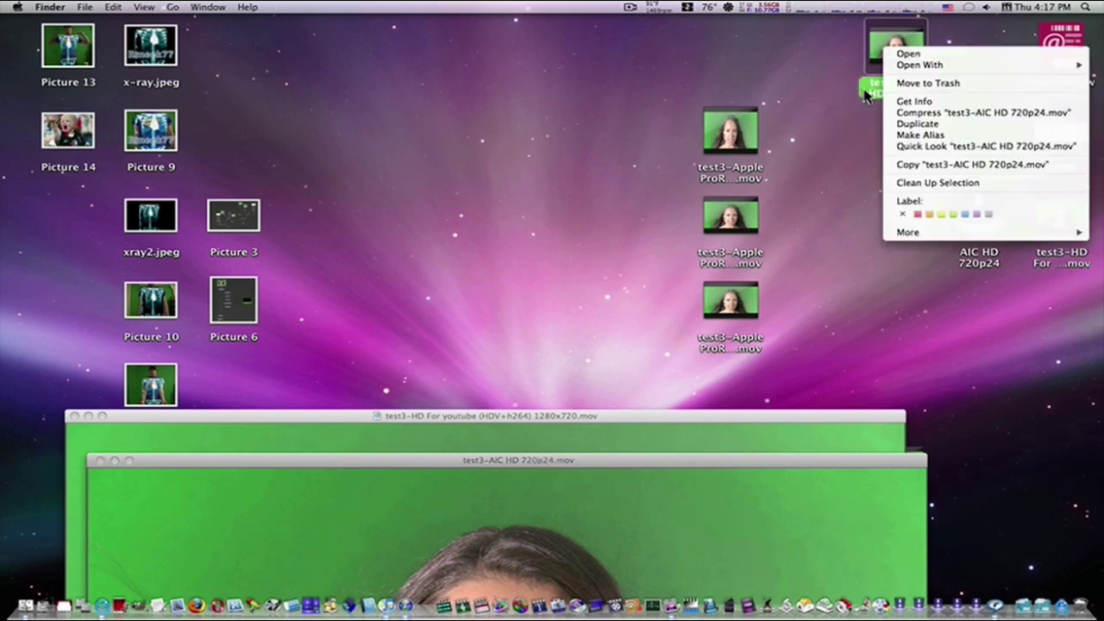
left_click(914, 102)
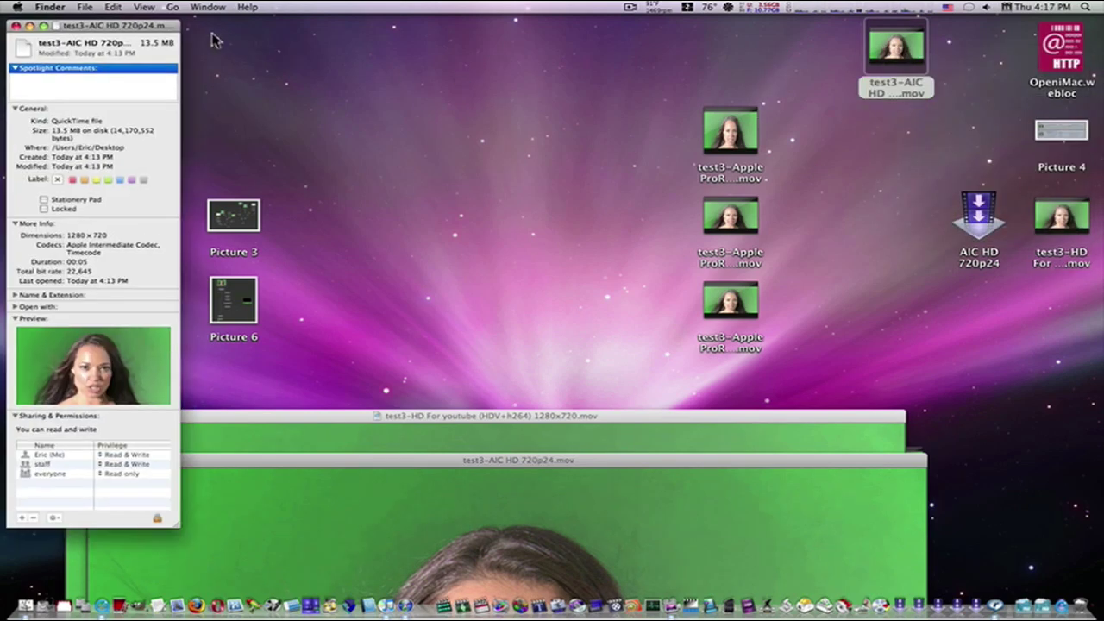
left_click_drag(167, 33, 529, 30)
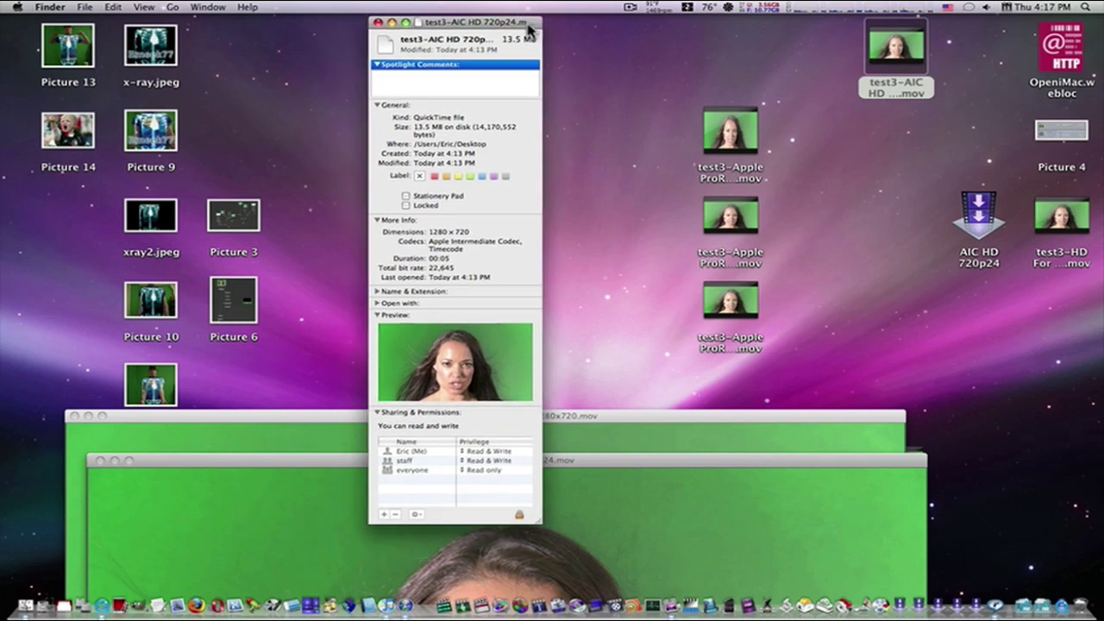
Step: Show Get Info for the YouTube H.264 movie (8 MB) and line it up beside the AIC info
right_click(1045, 226)
left_click(998, 276)
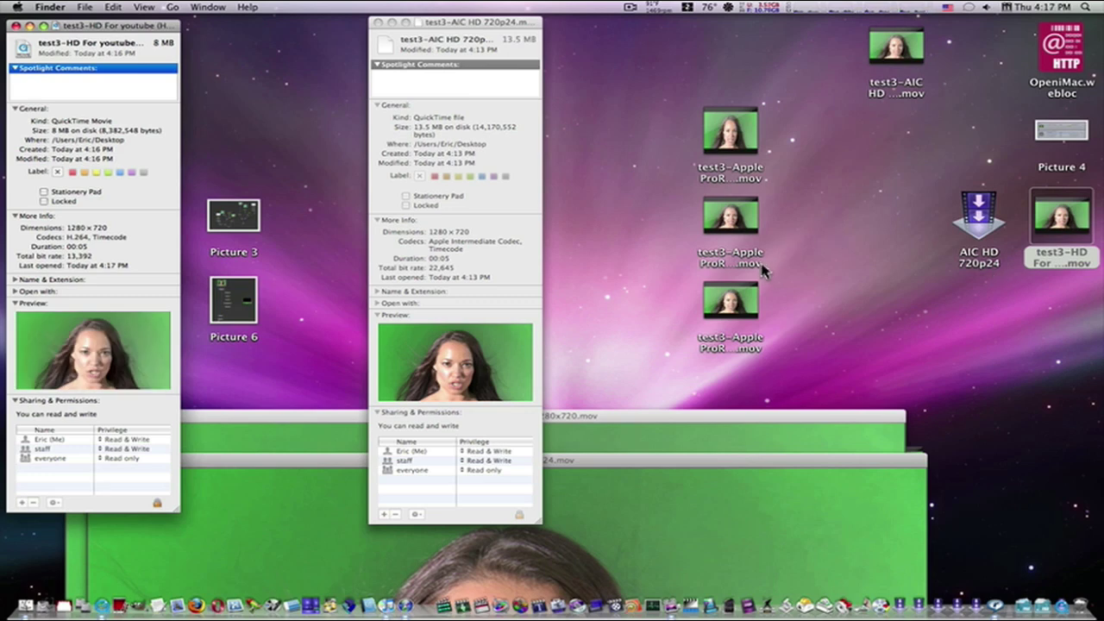
left_click_drag(173, 26, 727, 22)
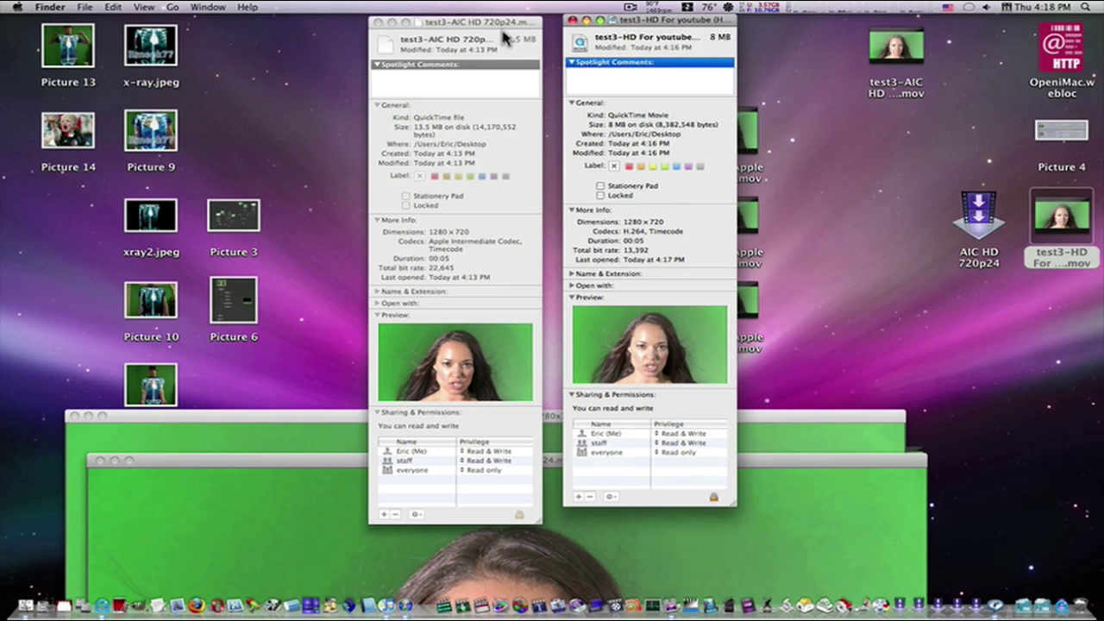
left_click_drag(485, 26, 681, 26)
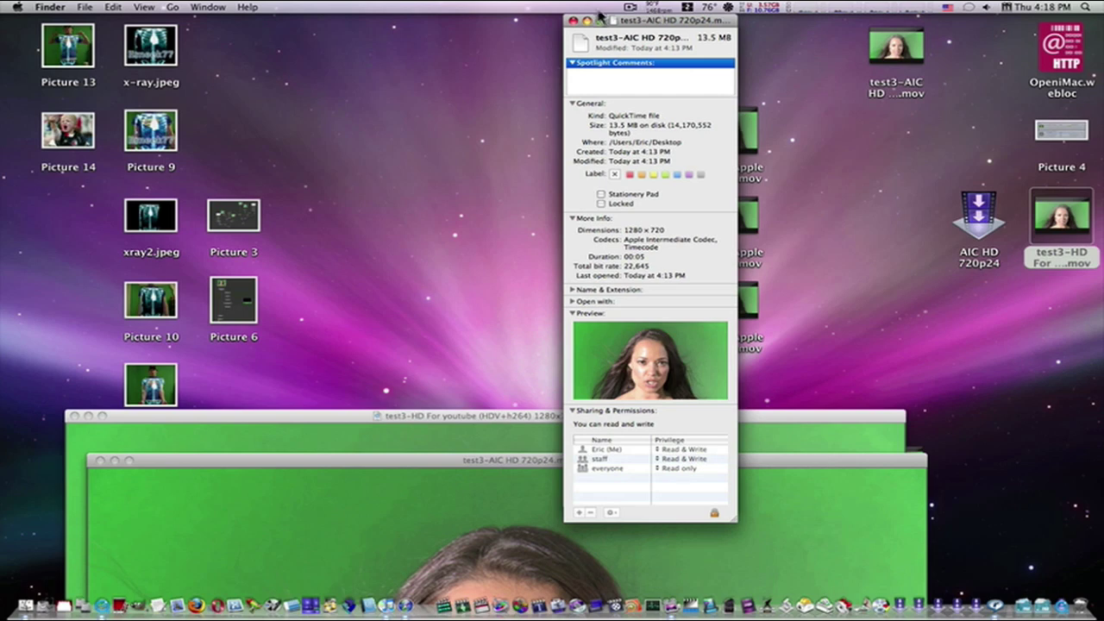
Step: Close both Info windows and raise the test3-AIC HD 720p24 video window again
left_click(574, 21)
left_click(576, 21)
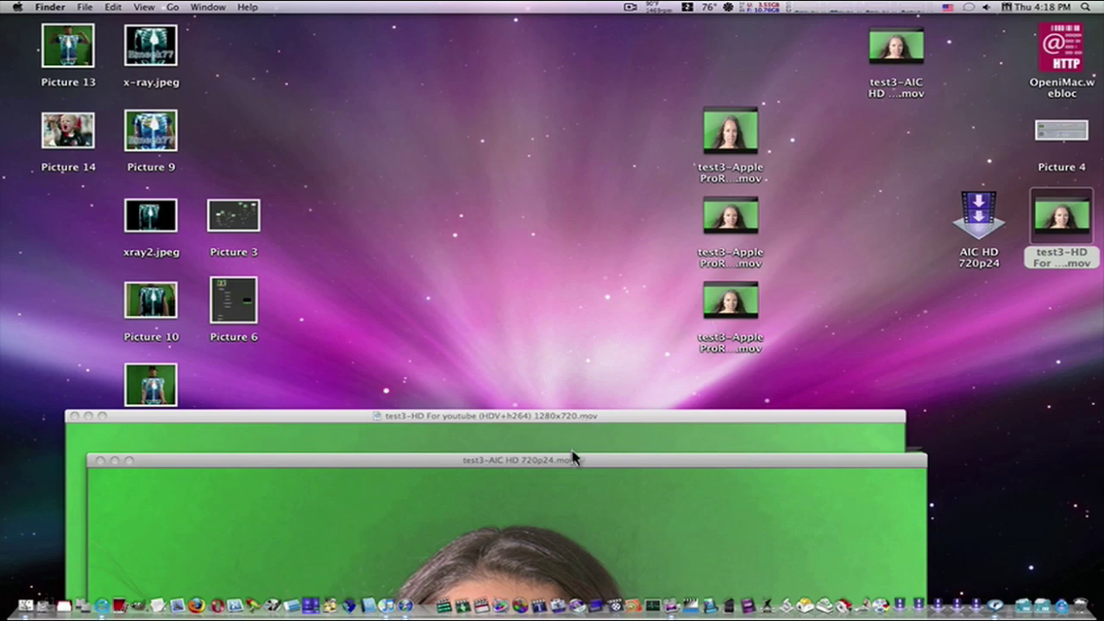
left_click_drag(572, 458, 590, 47)
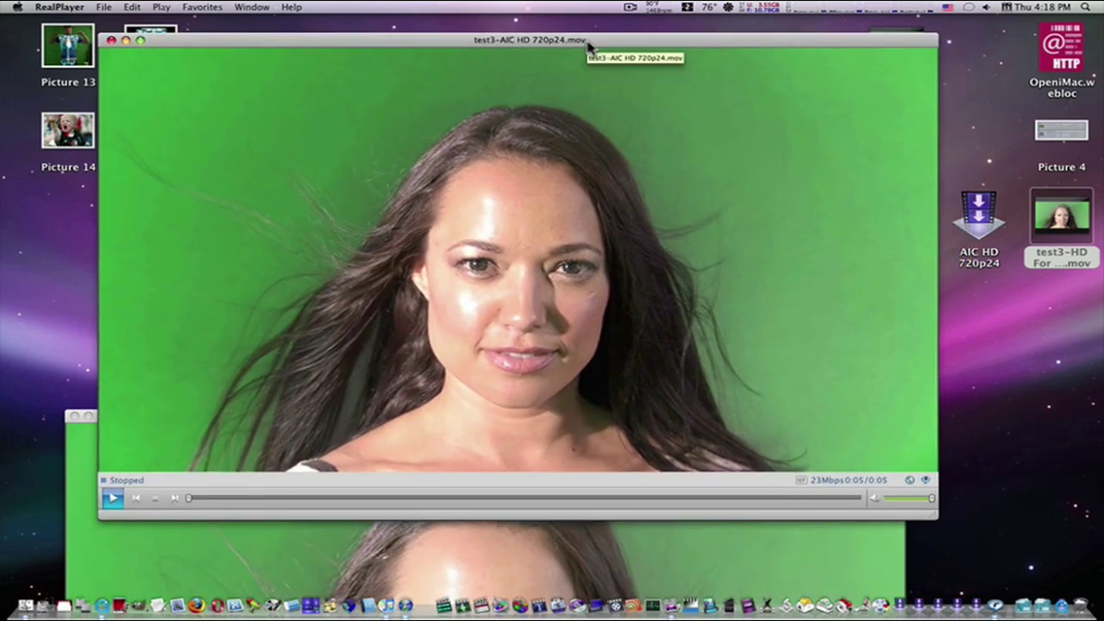